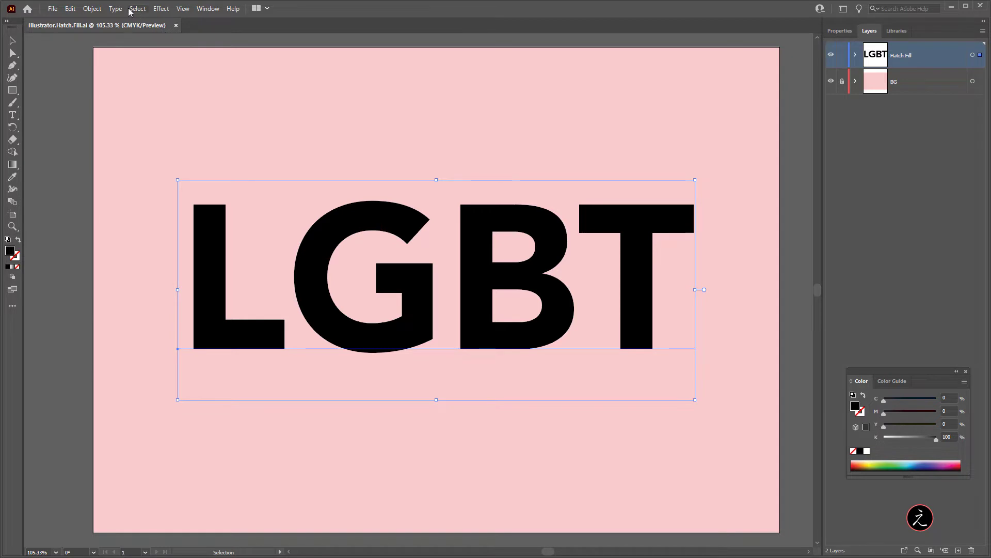
Convert the LGBT text to outlines and ungroup it into separate letter shapes
click(116, 9)
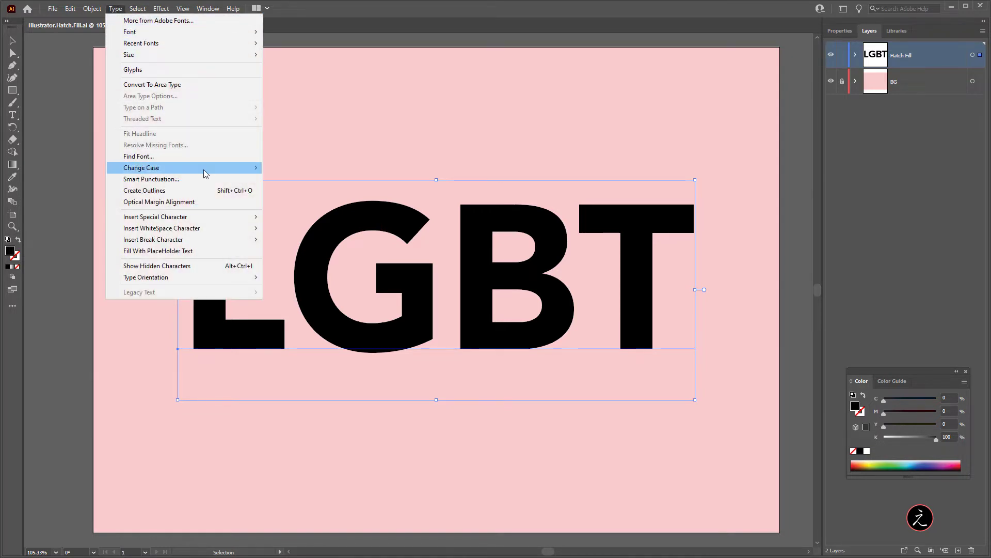
click(212, 195)
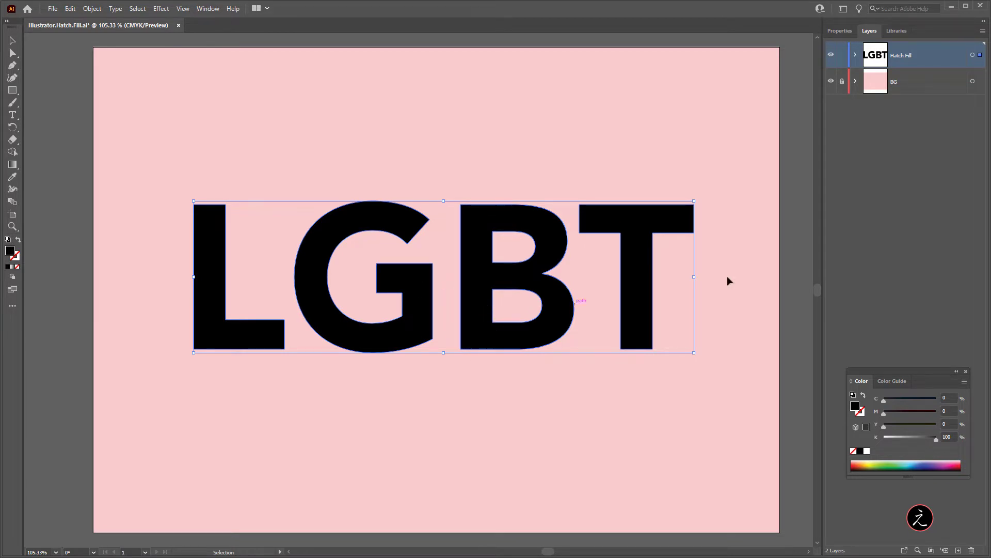
click(855, 56)
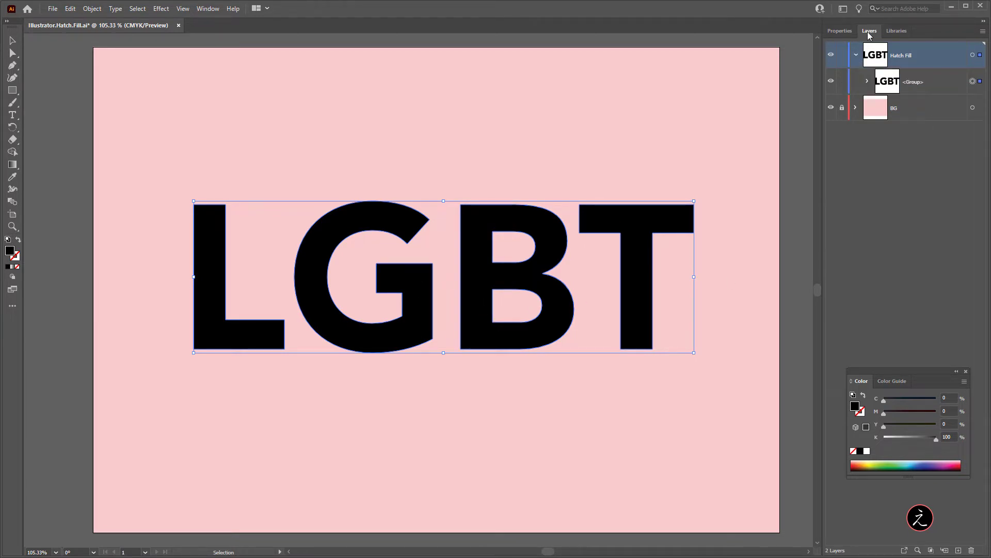
click(868, 81)
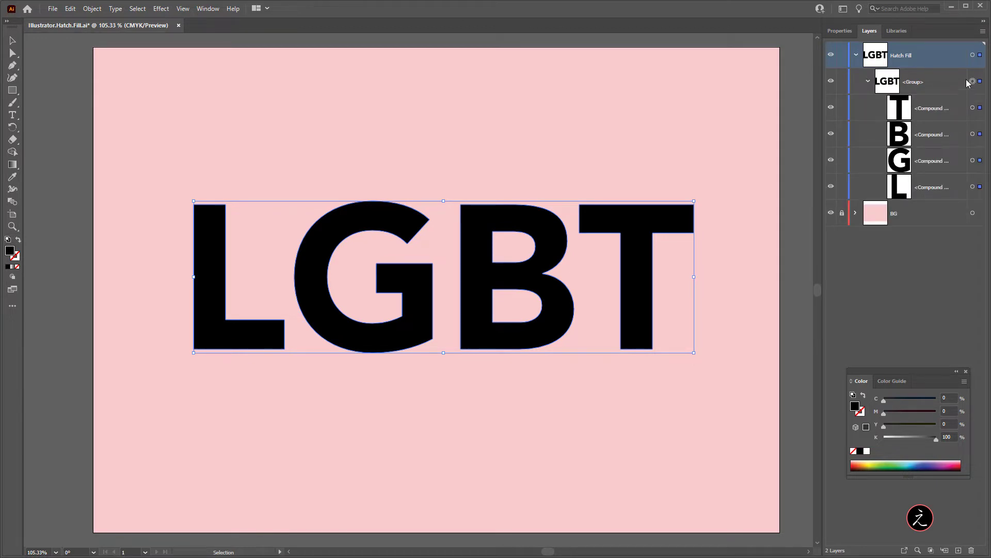
click(98, 12)
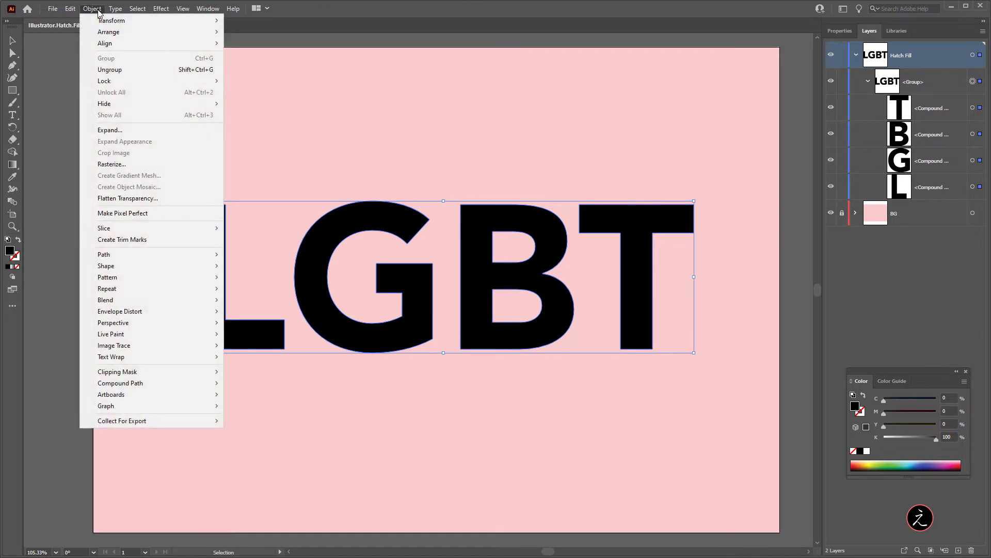
click(146, 71)
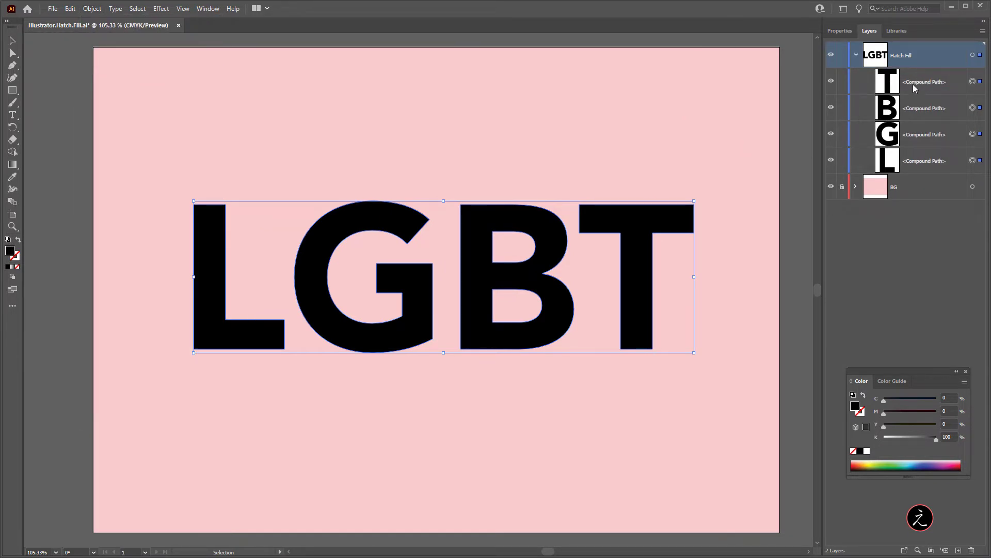
Rename the four letter compound paths L, G, B and T to match their shapes, and deselect the artwork
double_click(921, 161)
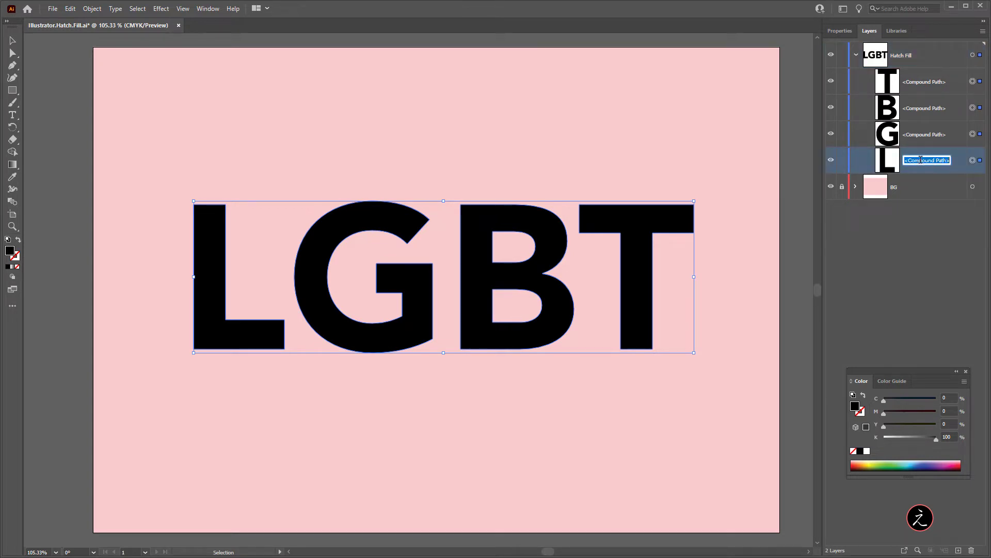
text(L)
double_click(917, 134)
text(G)
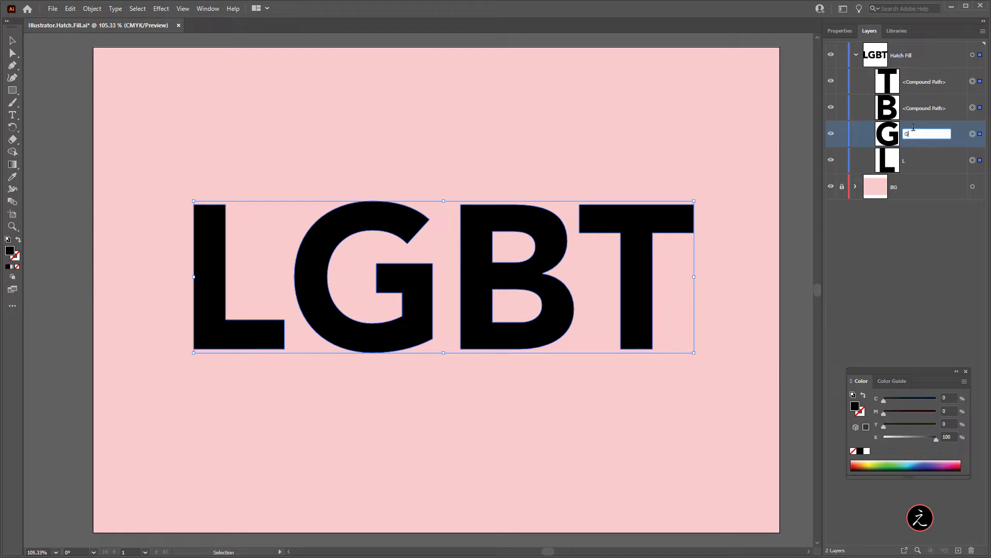
double_click(920, 108)
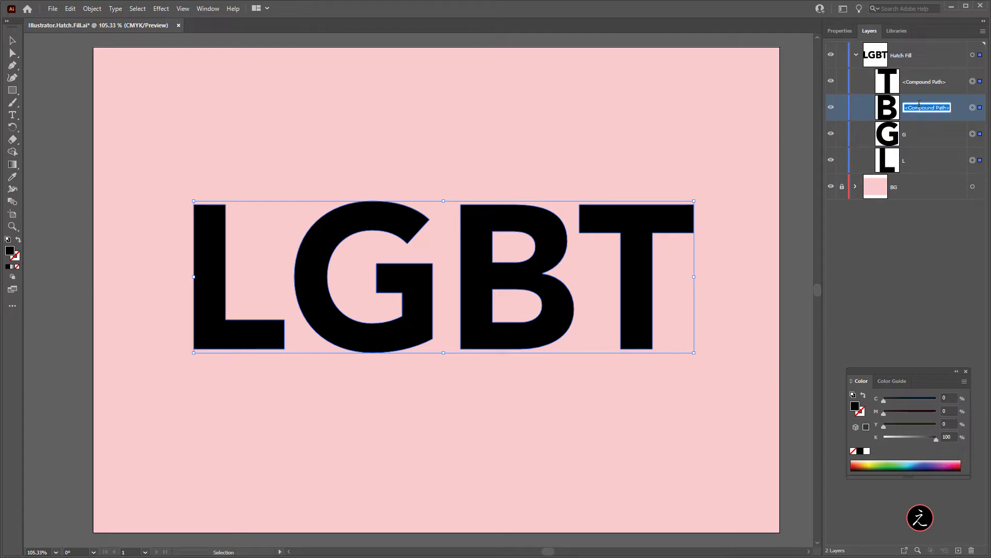
text(B)
double_click(919, 86)
text(T)
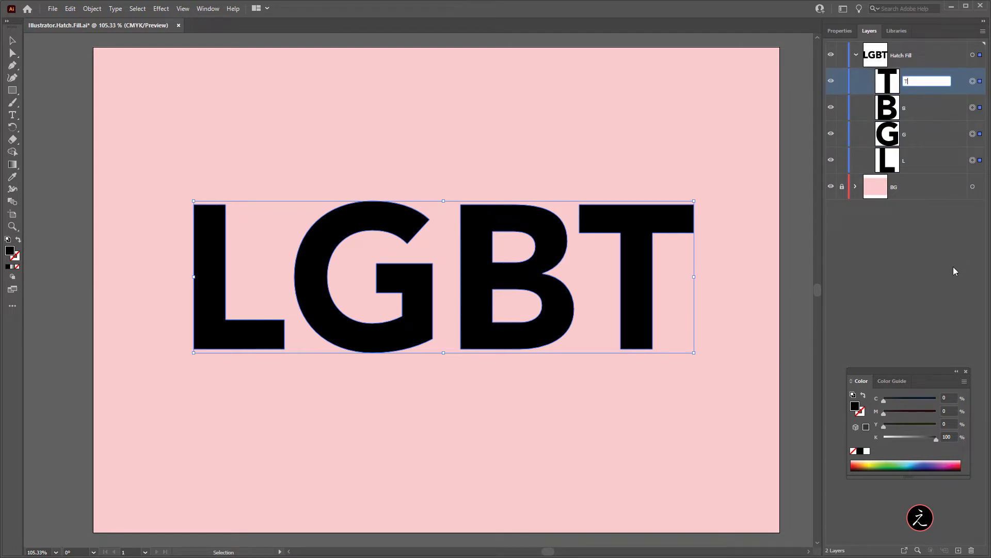
click(956, 271)
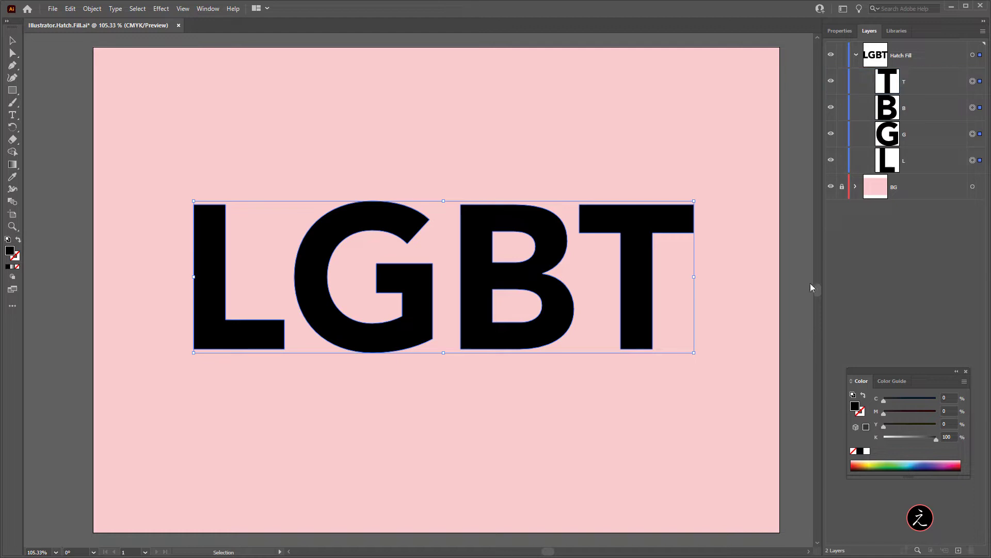
click(206, 123)
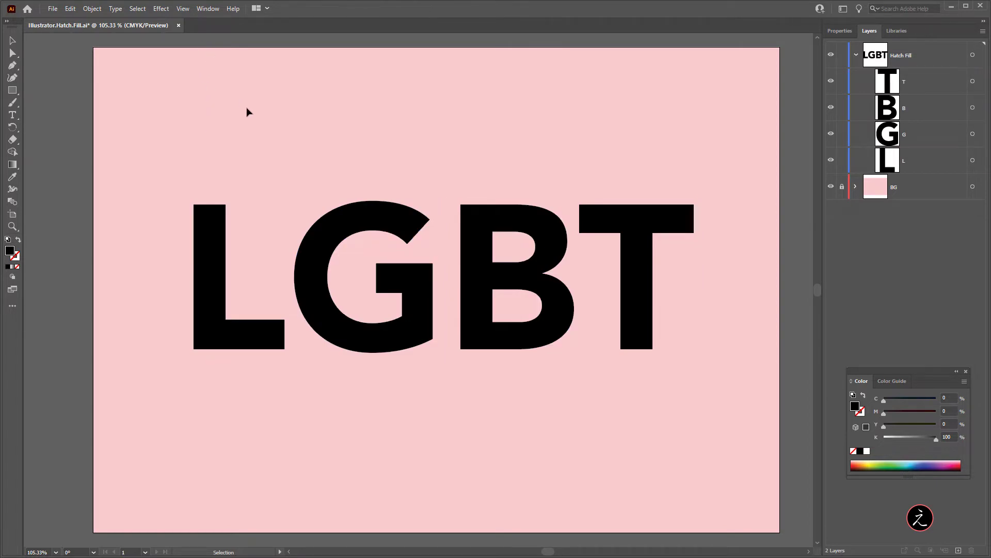
Show the Swatches with large thumbnails and widen their panel to about the artboard's edge
click(212, 10)
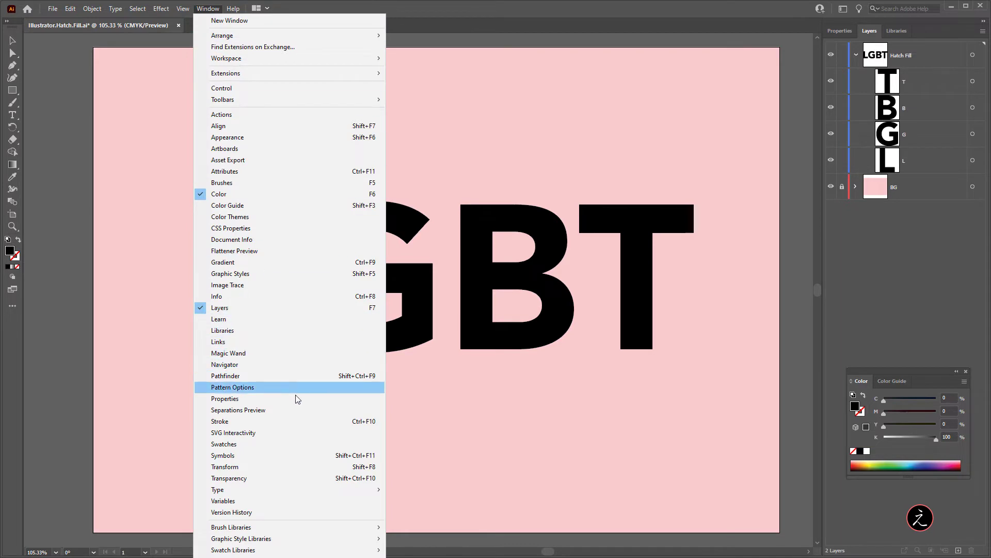
click(301, 444)
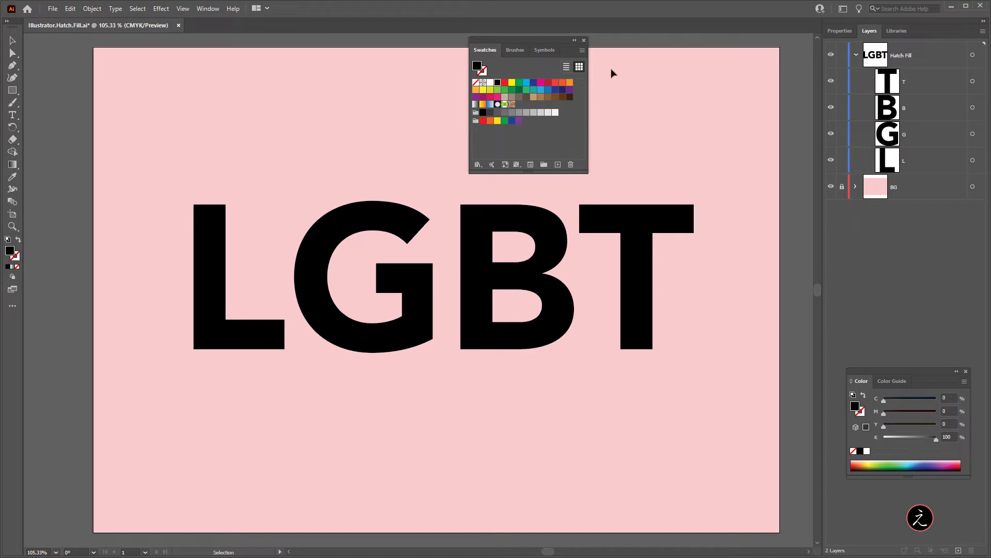
click(581, 50)
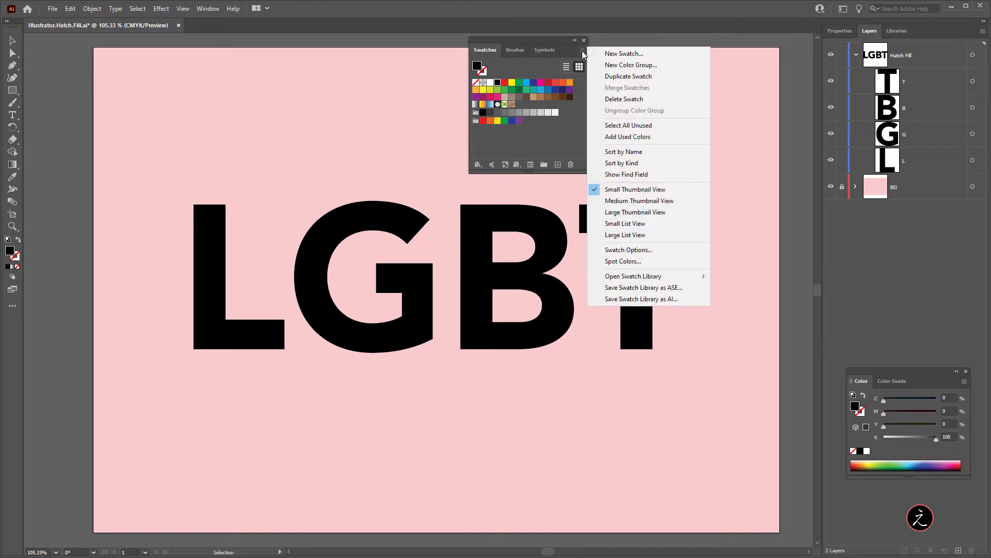
click(695, 212)
drag(594, 174, 778, 176)
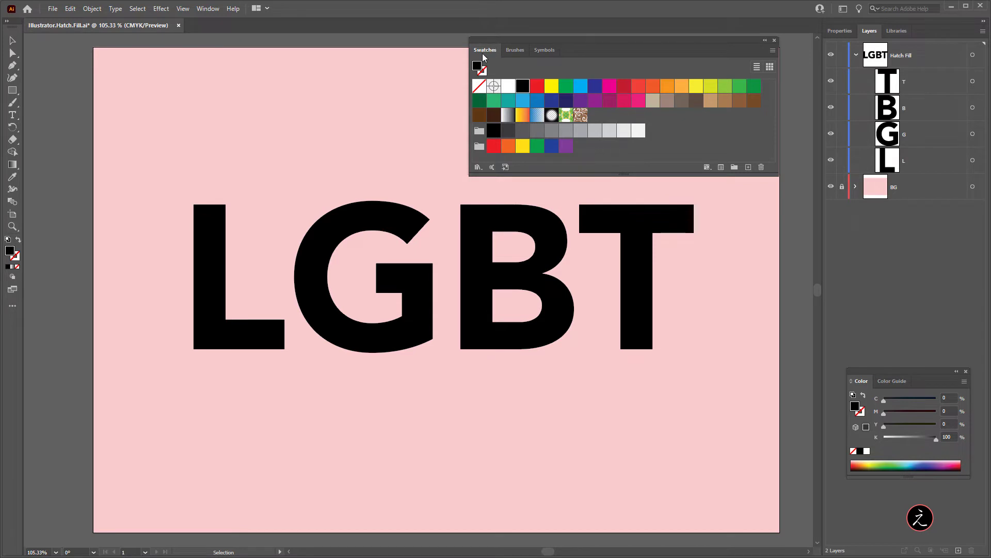
Load the Basic Graphics_Lines pattern library and fill the letter L with its 6 lpi 20% pattern
click(477, 167)
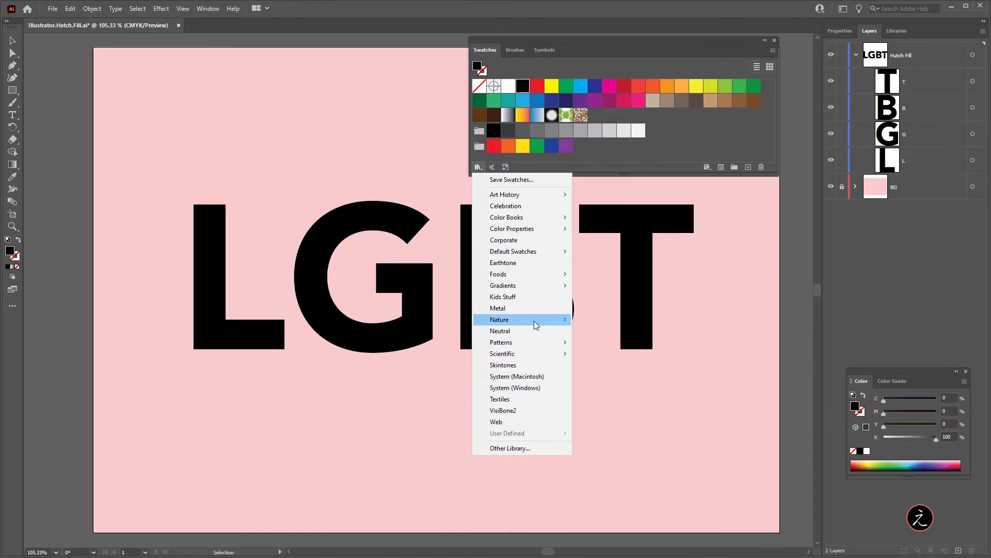
mouse_move(532, 342)
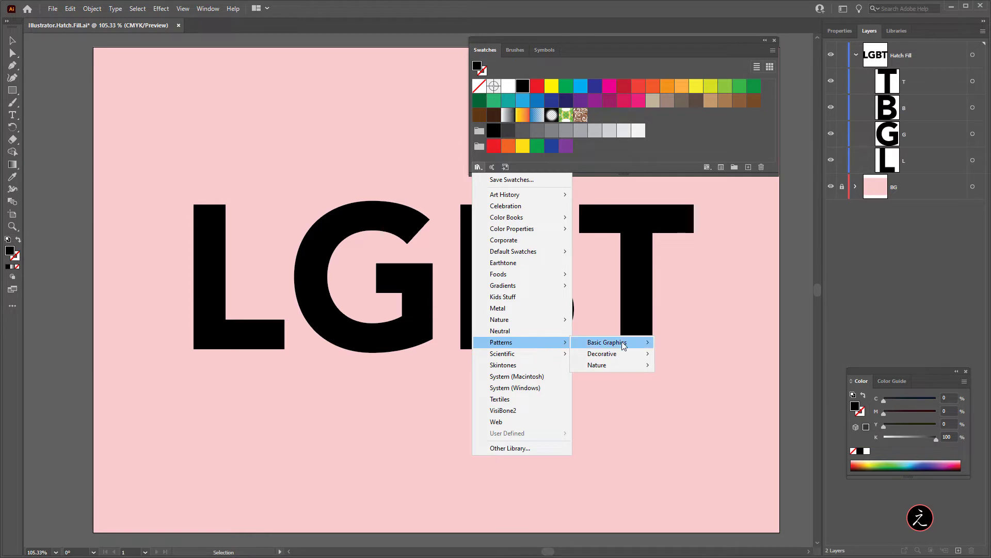
mouse_move(631, 343)
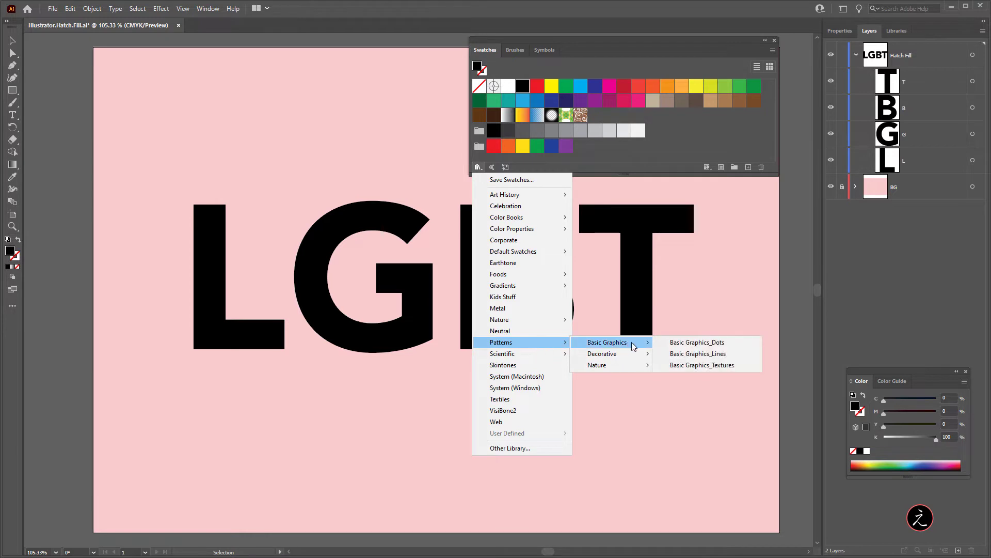
click(745, 355)
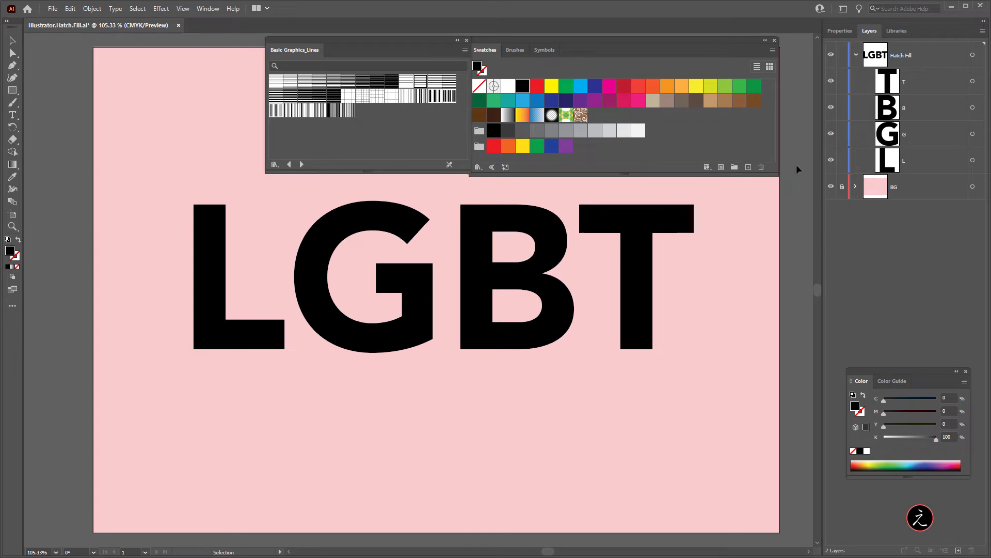
click(973, 162)
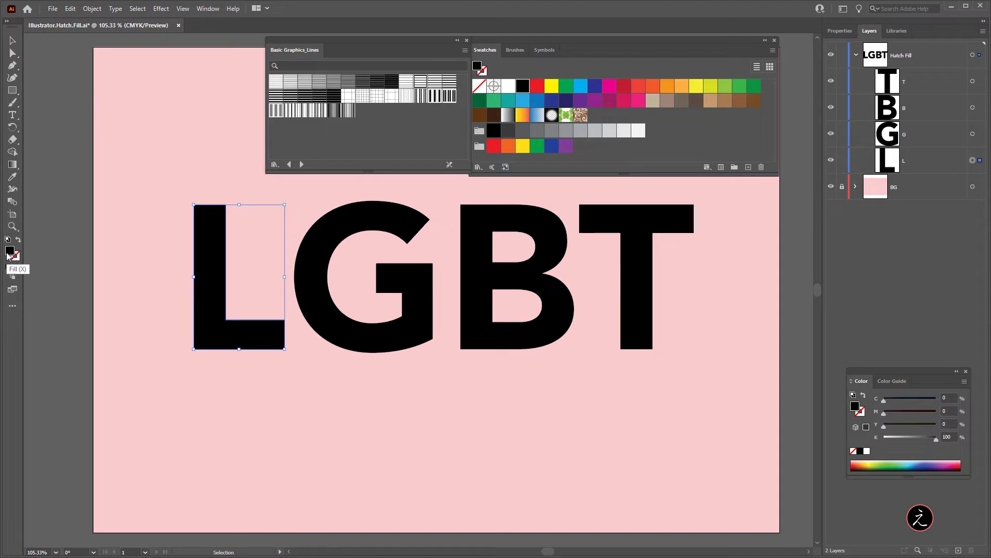
click(420, 82)
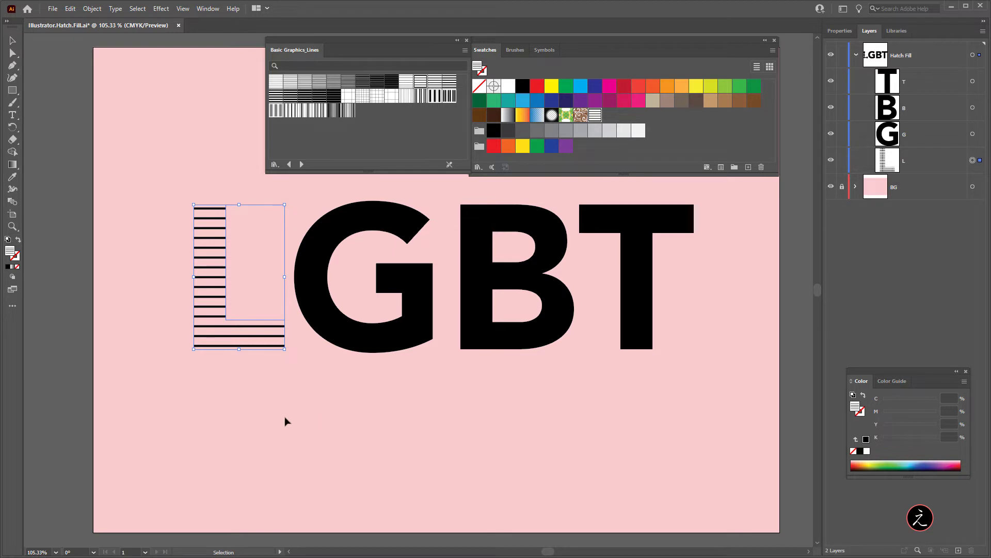
Open the 6 lpi 20% pattern swatch for editing and set the stroke weight of all six tile lines to 5 pt
click(897, 32)
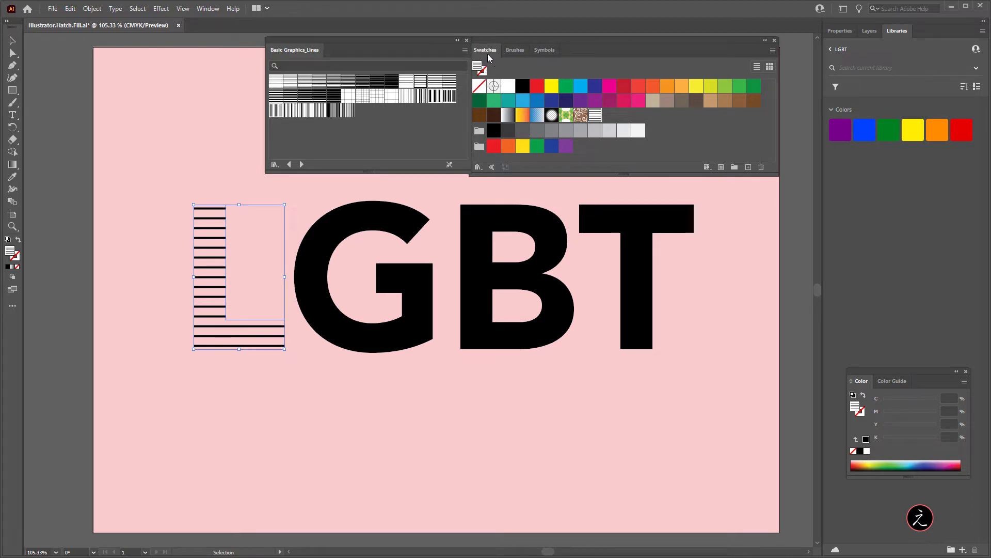
double_click(596, 115)
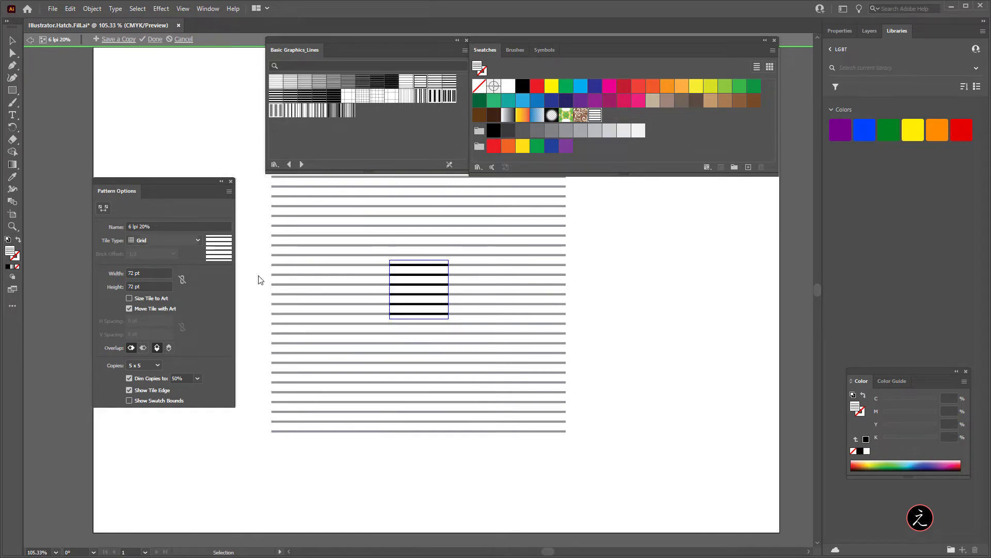
scroll(425, 294, up, 2)
scroll(425, 293, up, 3)
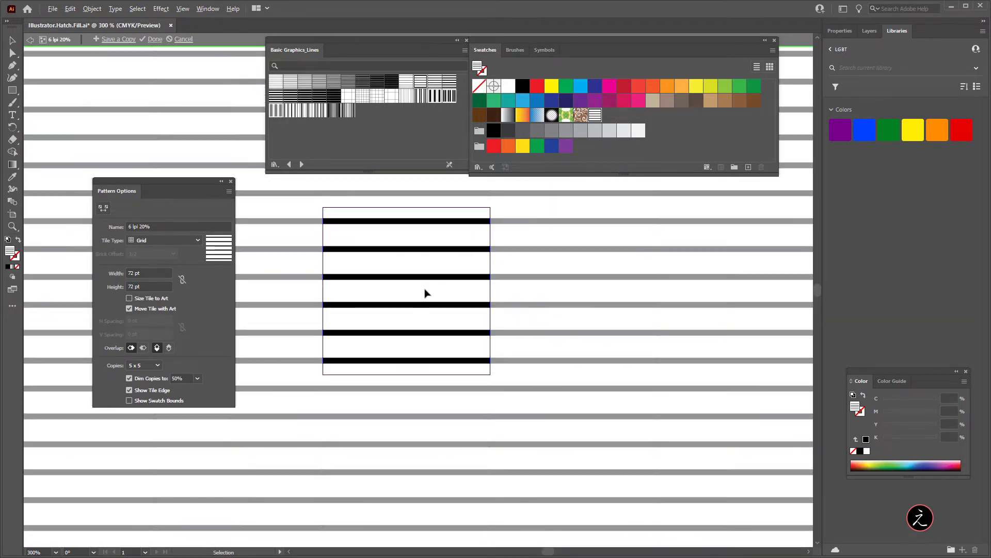
drag(462, 333, 458, 325)
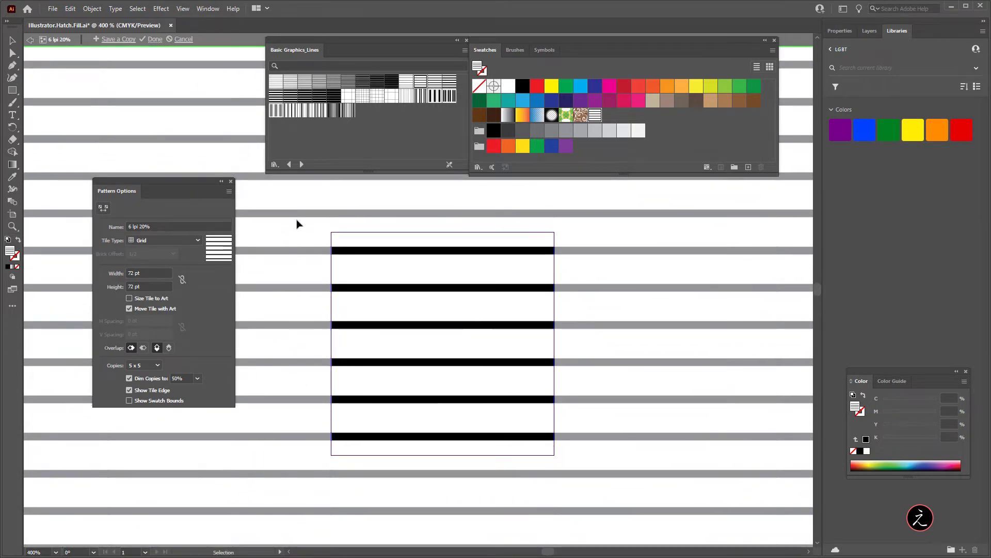
drag(288, 222, 526, 499)
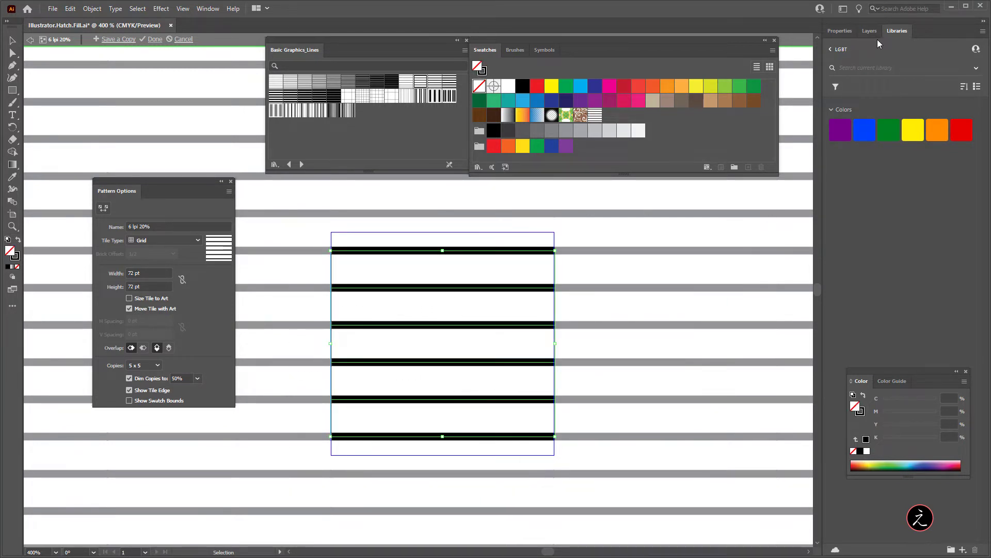
click(833, 31)
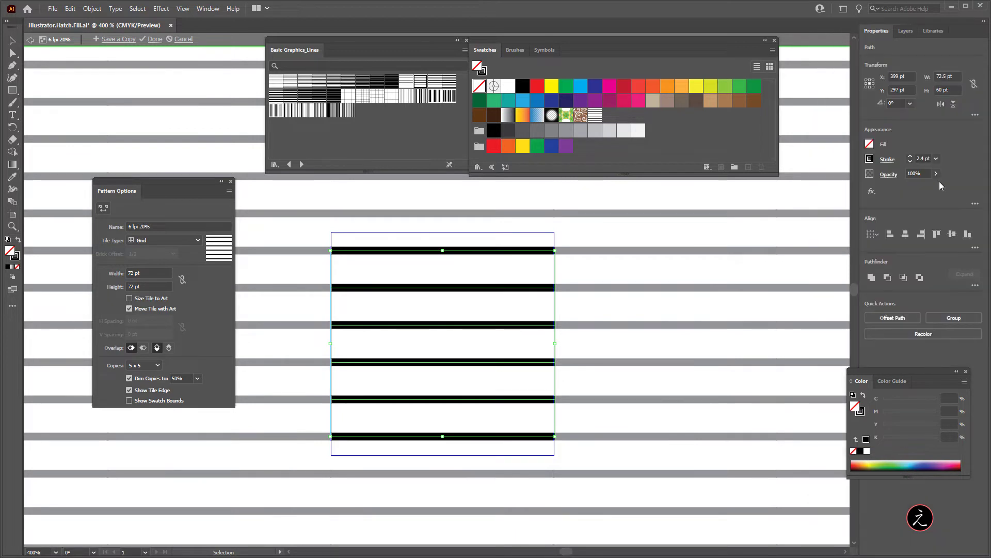
click(911, 158)
click(911, 157)
click(911, 157)
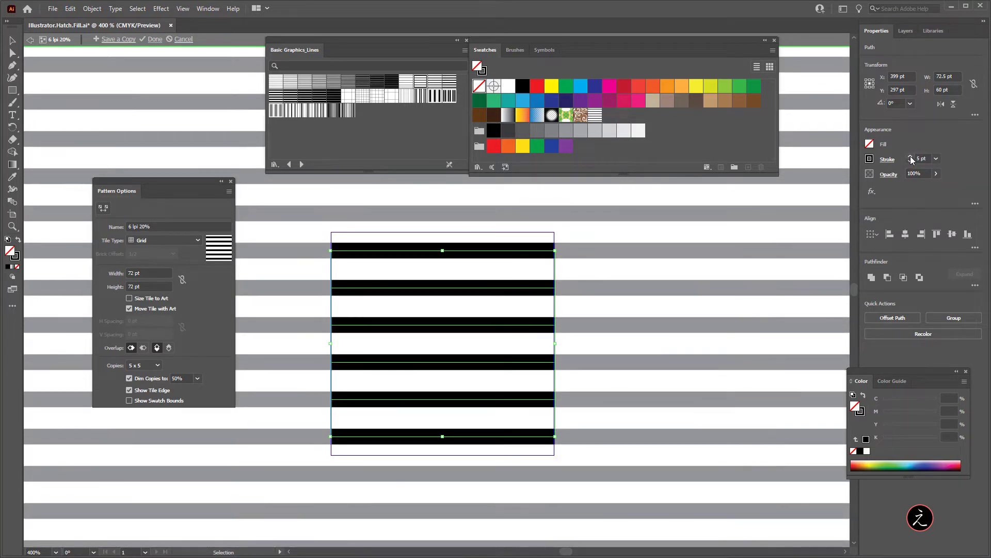
Set the strokes of the tile's top three lines to the purple, blue and green of the LGBT color library, from top down
drag(294, 222, 394, 268)
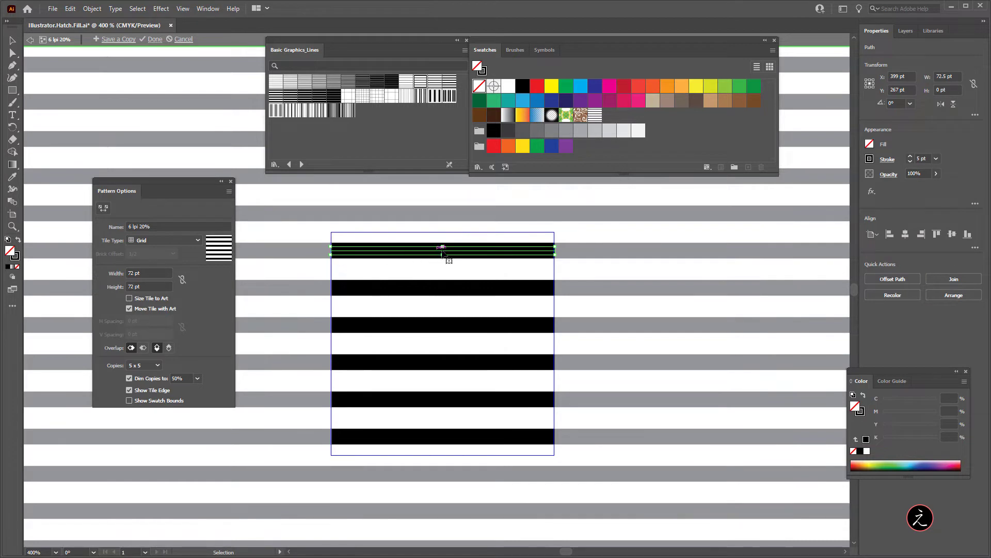
click(16, 259)
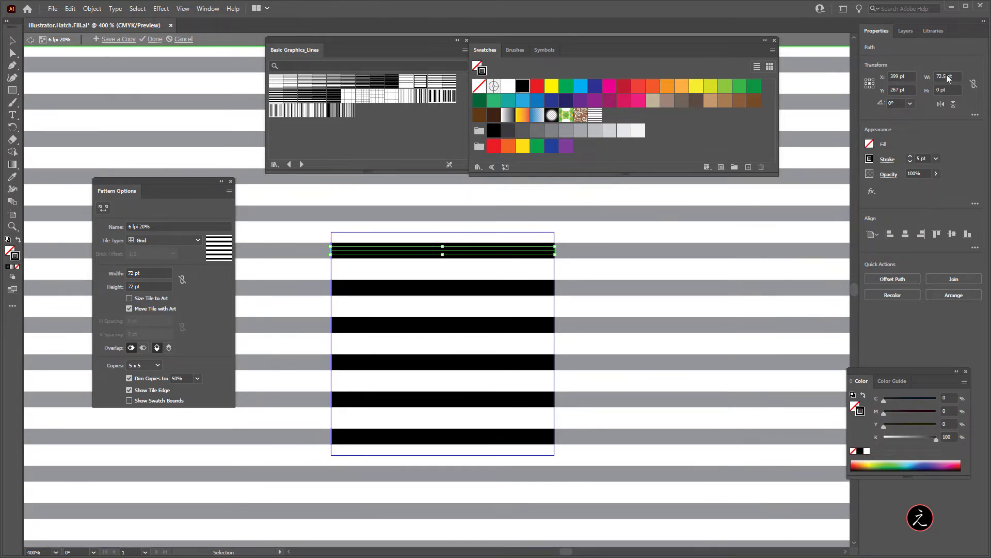
click(927, 32)
click(836, 134)
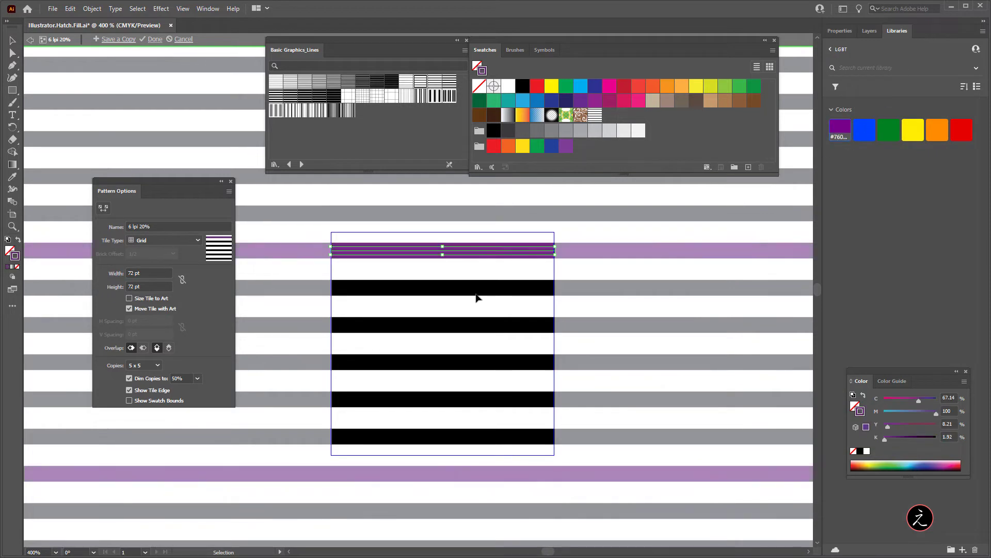
click(445, 285)
click(865, 132)
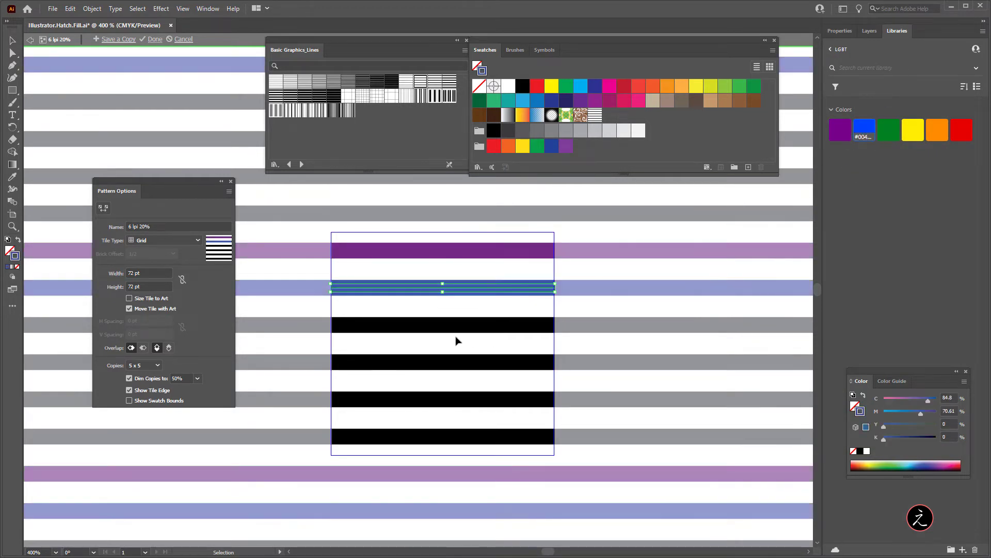
click(443, 324)
click(889, 129)
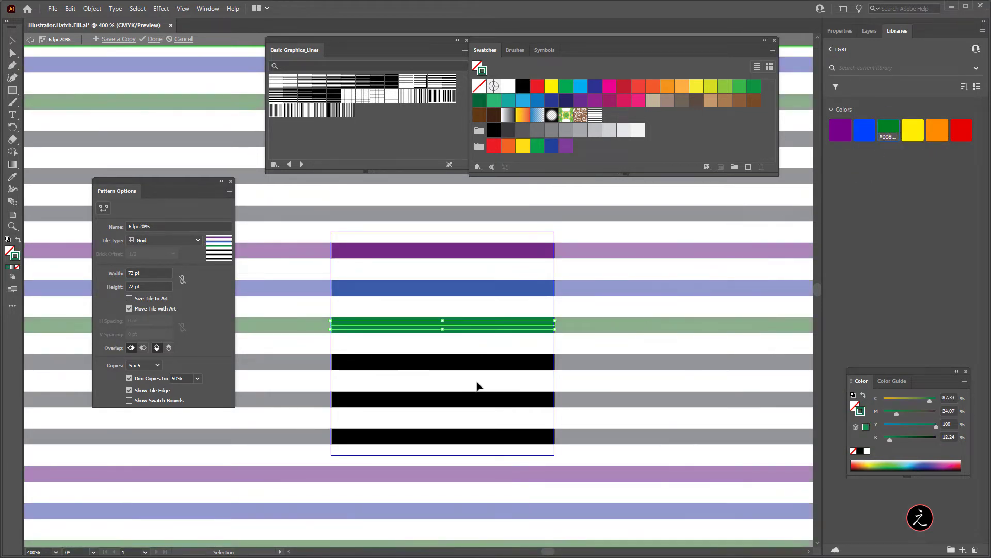
Set the strokes of the tile's lower three lines to the library's yellow, orange and red, from top down
click(463, 362)
click(913, 130)
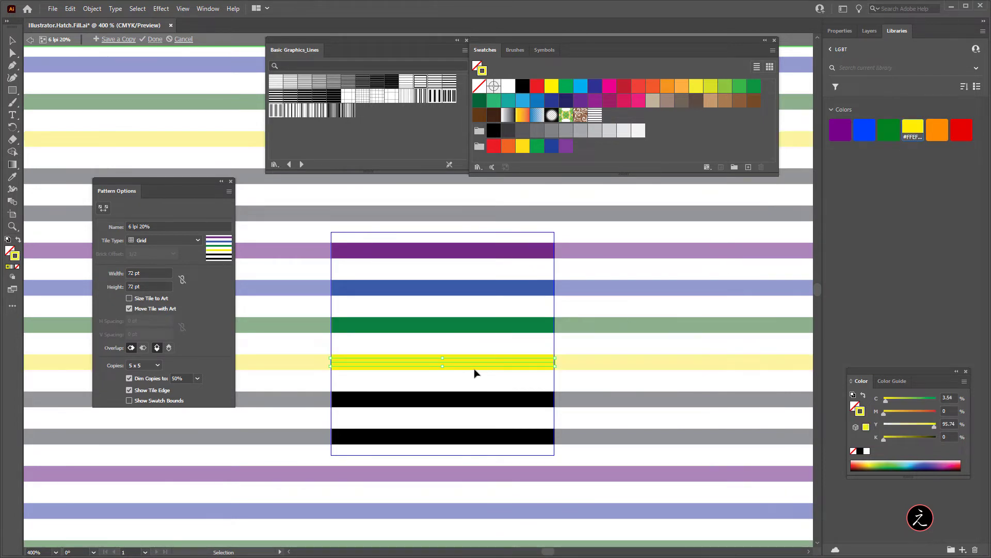
drag(461, 383, 485, 408)
click(937, 129)
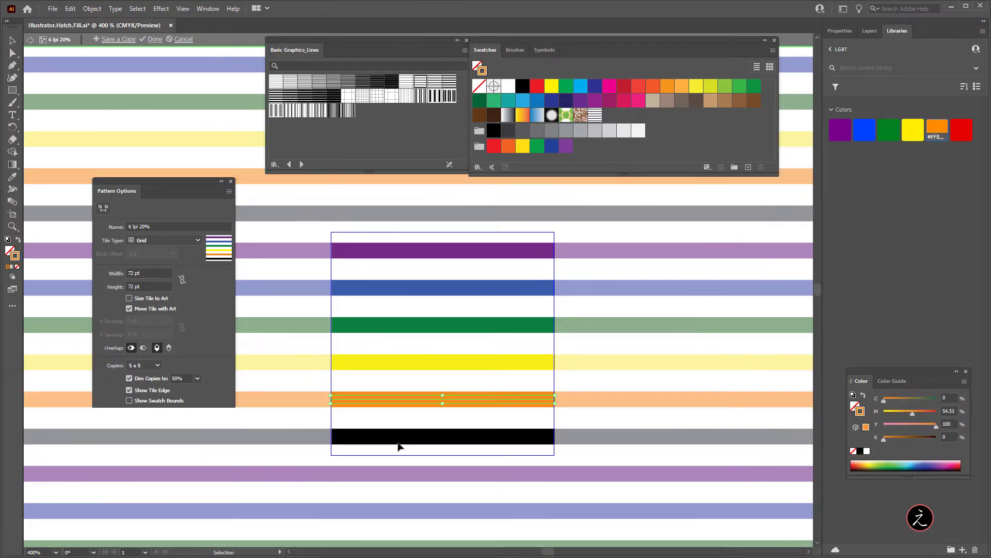
drag(423, 439, 424, 441)
click(961, 129)
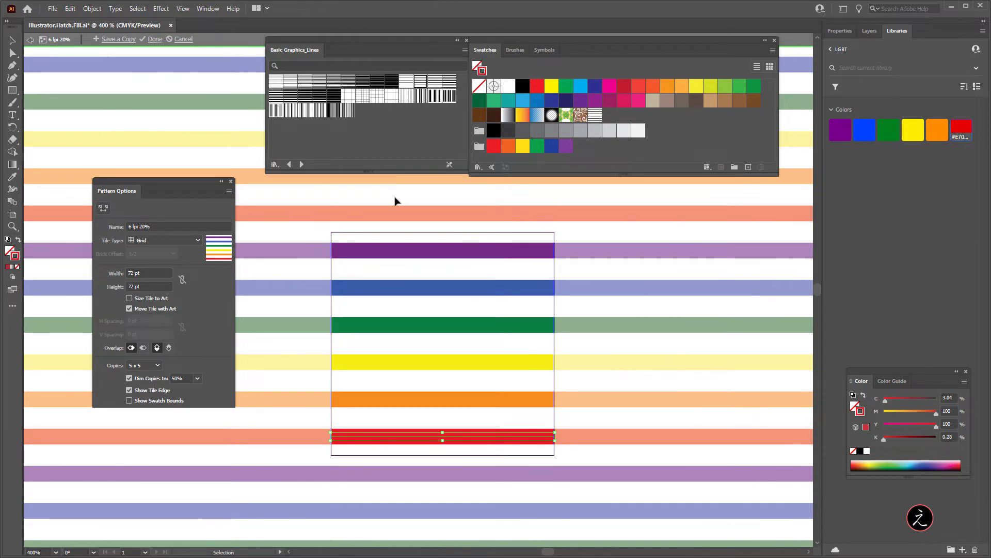
Save a copy of the rainbow line pattern as a new swatch and finish editing the original pattern
click(118, 41)
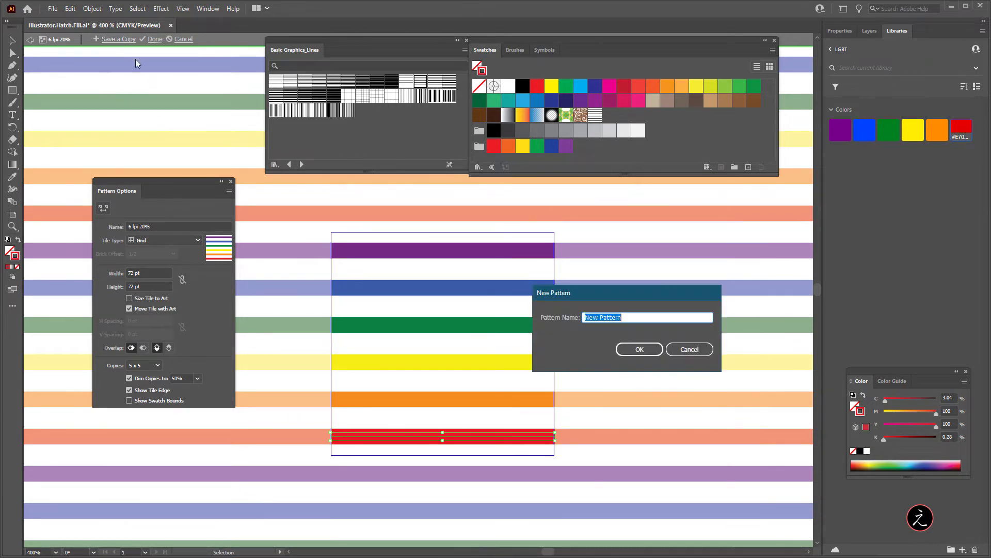
click(640, 318)
click(627, 352)
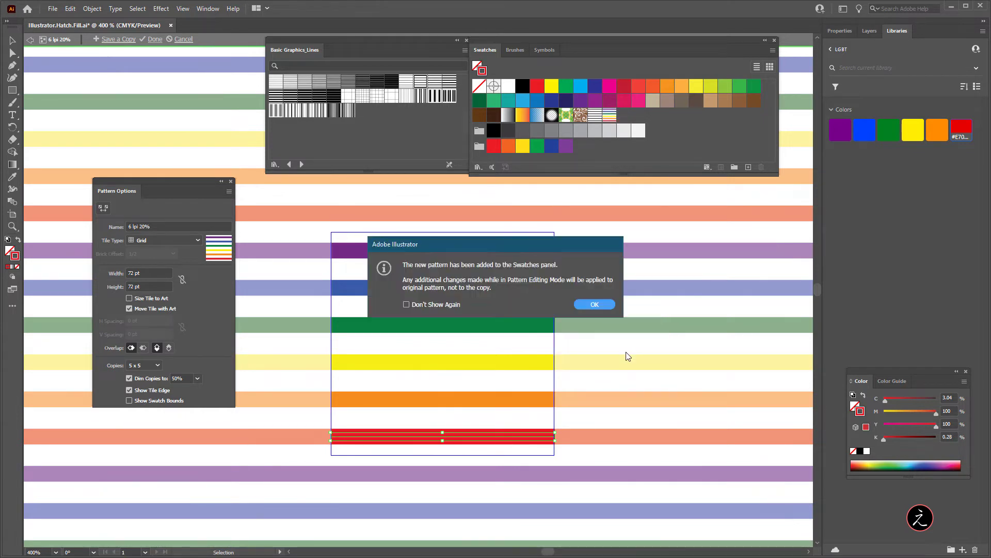
drag(461, 247, 401, 232)
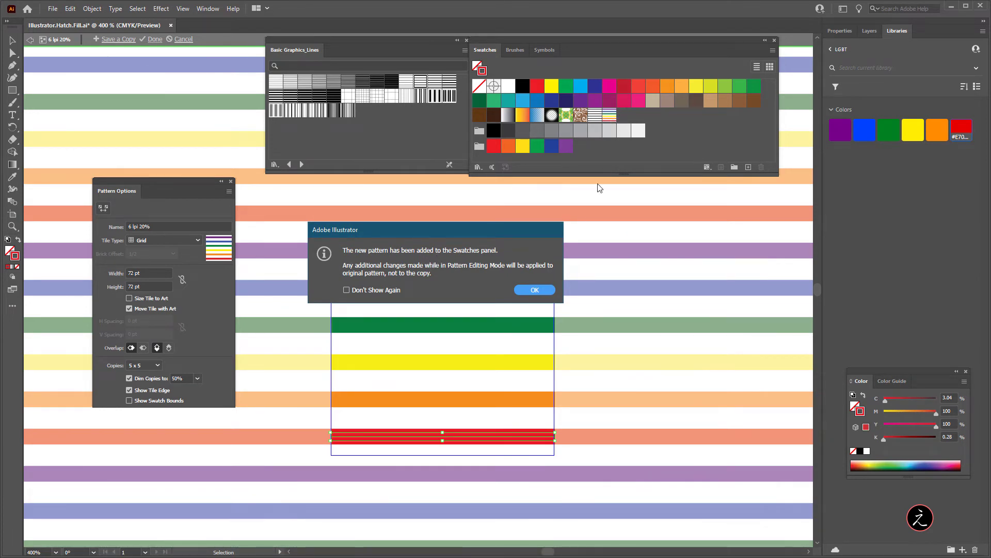
click(532, 291)
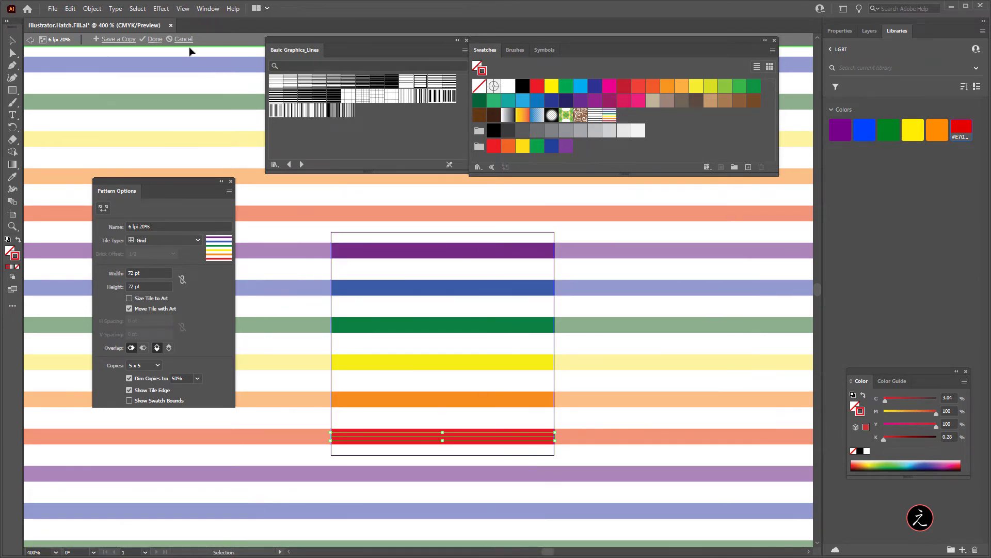
click(155, 40)
Fill the letter B with the vertical Scotch Rule 6 line pattern from the Basic Graphics_Lines library
scroll(380, 321, down, 3)
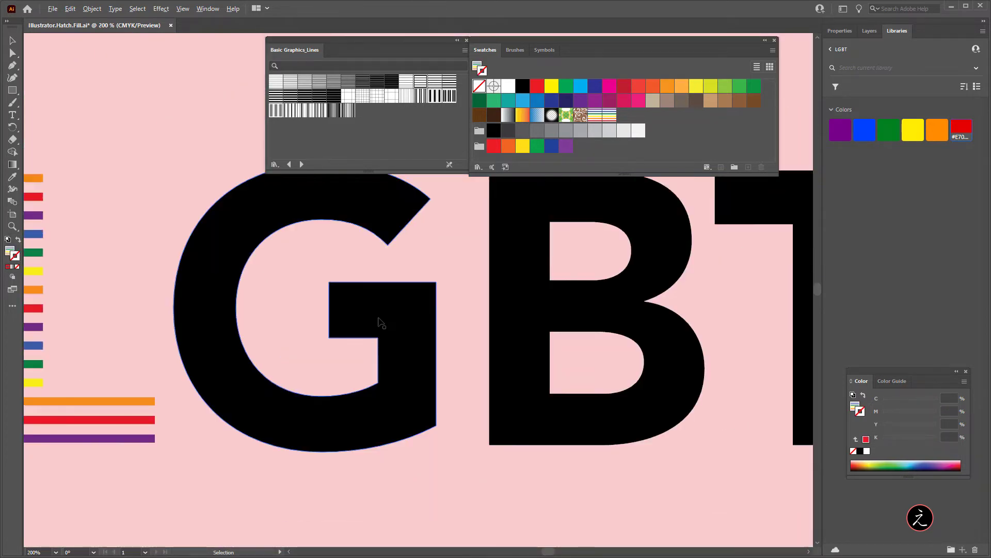
scroll(329, 326, down, 2)
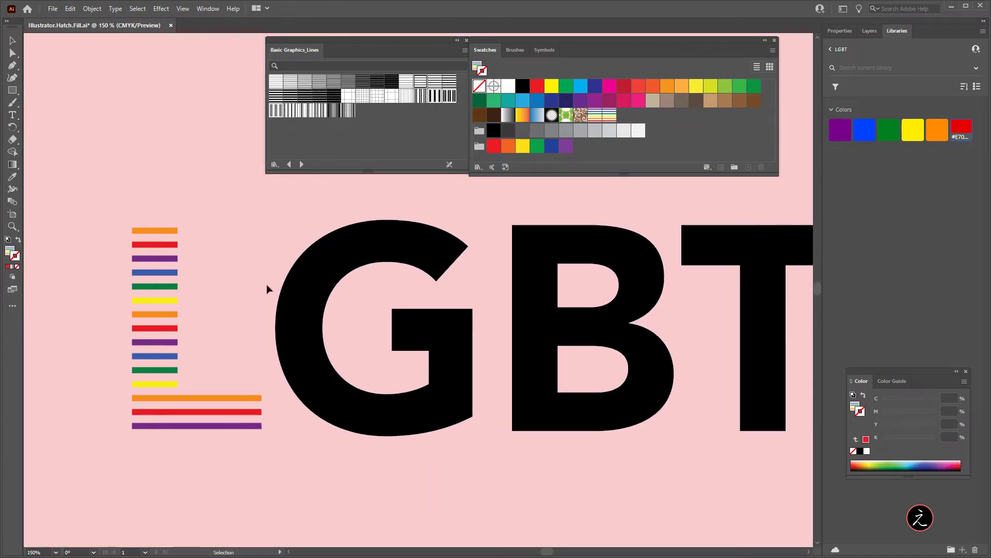
key(space)
drag(250, 261, 249, 229)
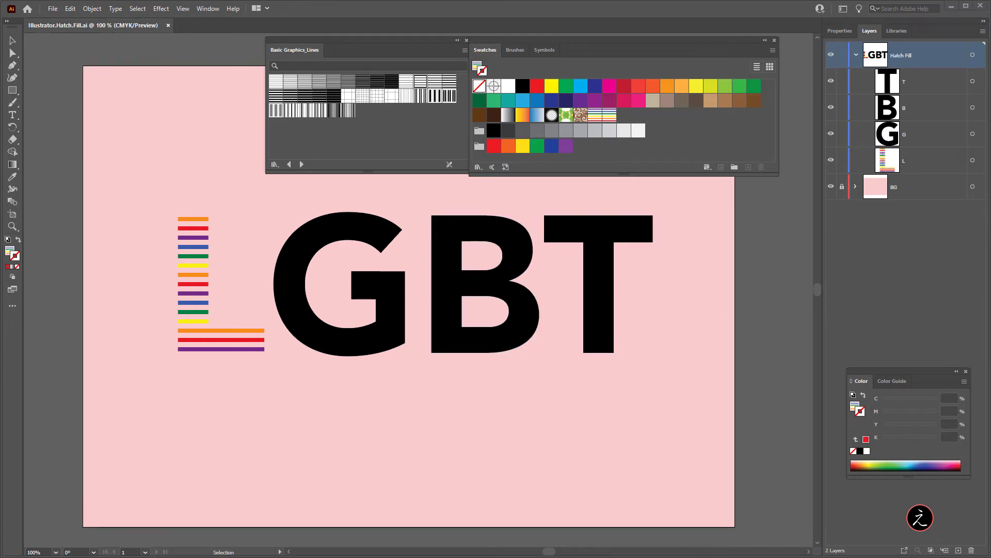
click(973, 109)
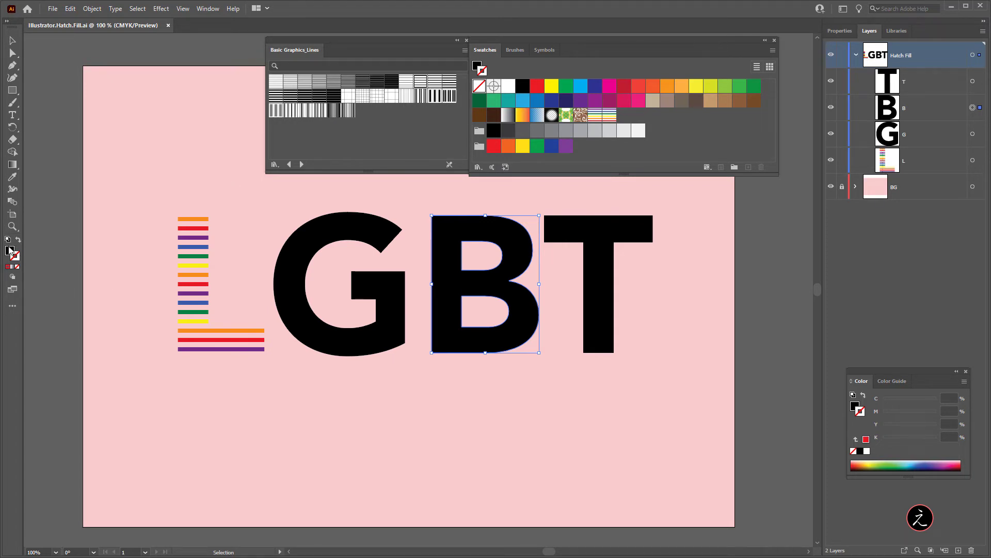
click(9, 252)
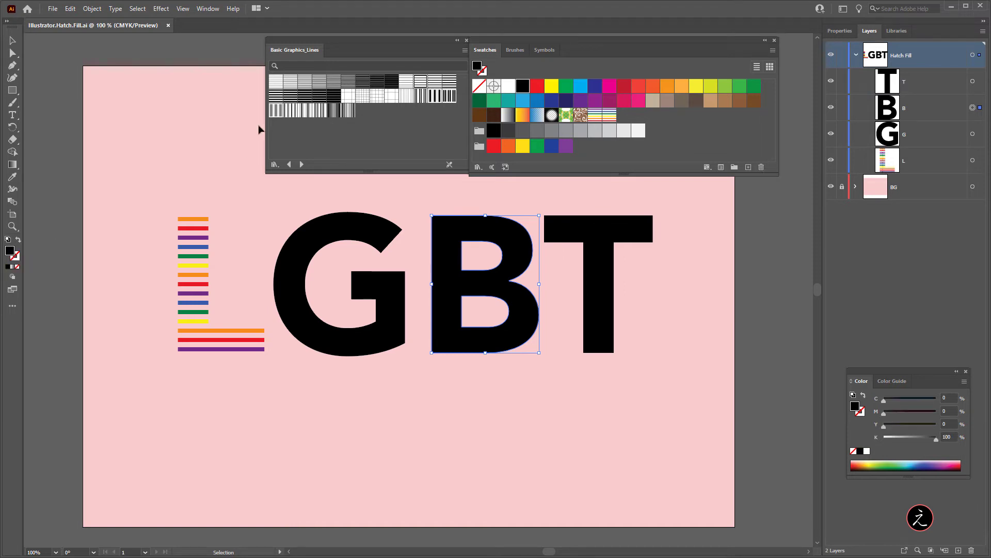
click(292, 112)
click(292, 113)
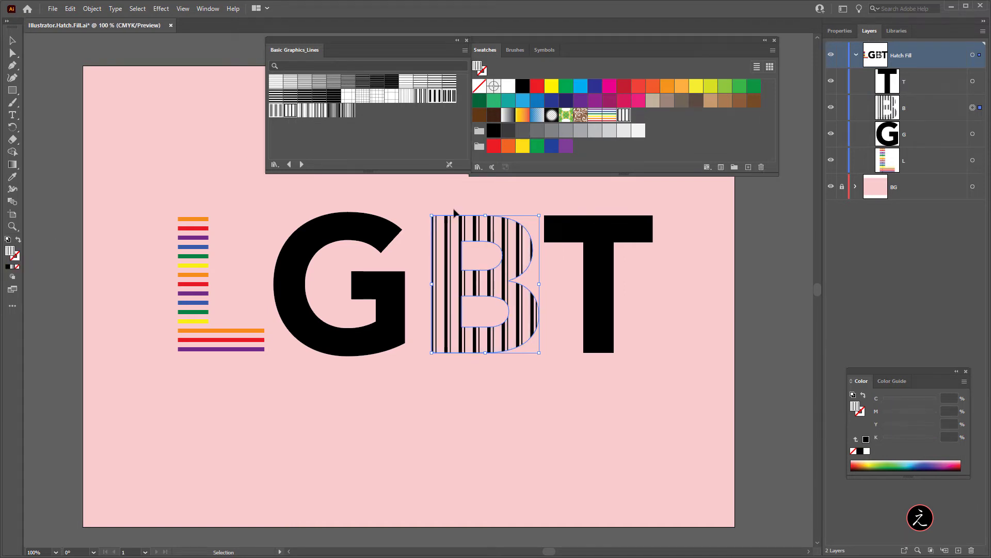
Open the Scotch Rule 6 pattern swatch for editing and delete the second and third thin lines of its tile
double_click(625, 115)
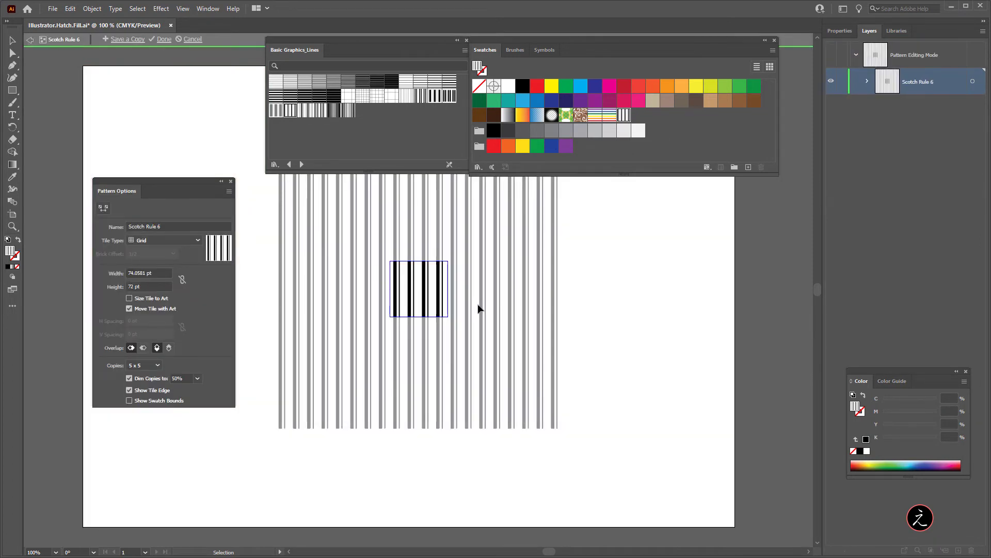
scroll(405, 265, up, 3)
scroll(405, 266, up, 1)
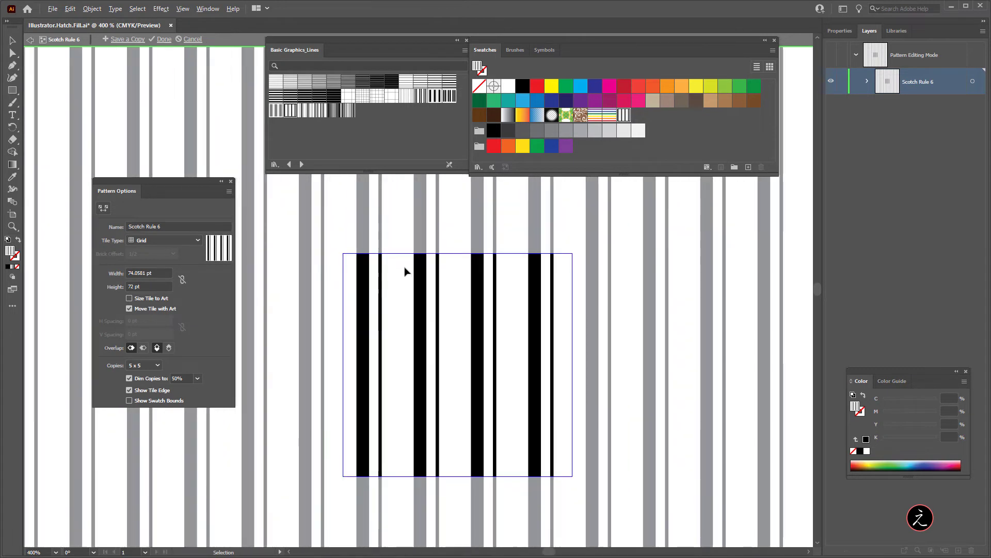
drag(456, 336, 432, 304)
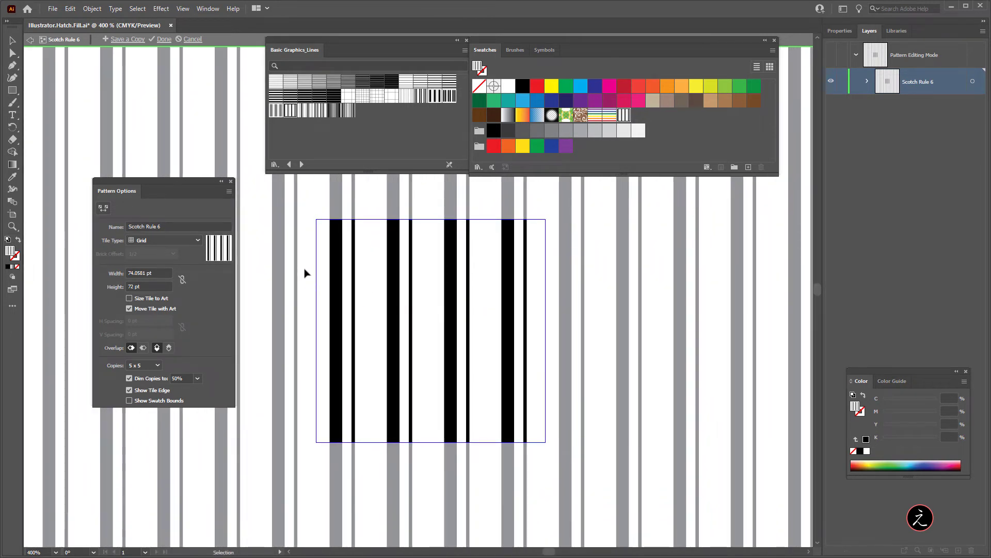
mouse_move(304, 260)
mouse_down()
mouse_move(489, 339)
mouse_move(573, 357)
mouse_up()
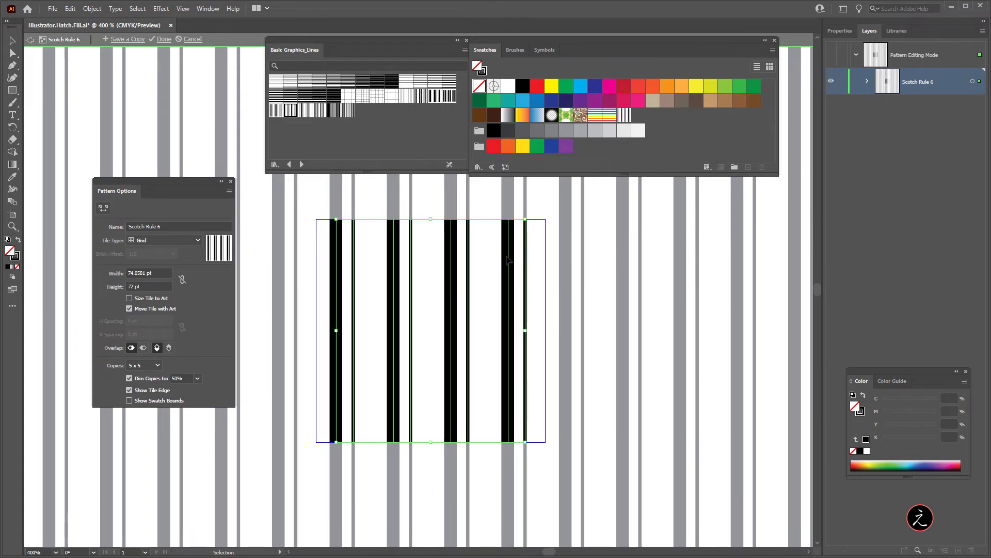
click(898, 31)
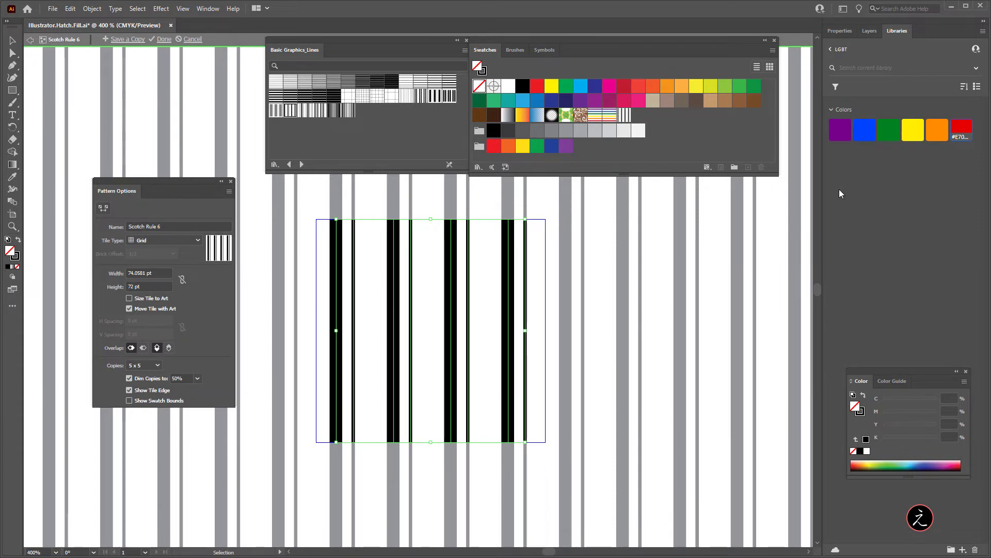
click(363, 280)
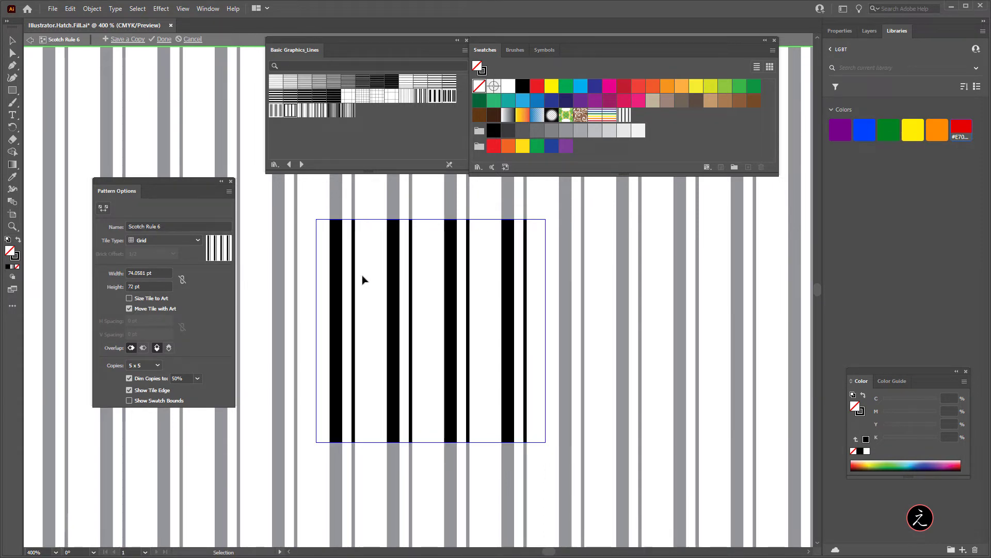
click(412, 285)
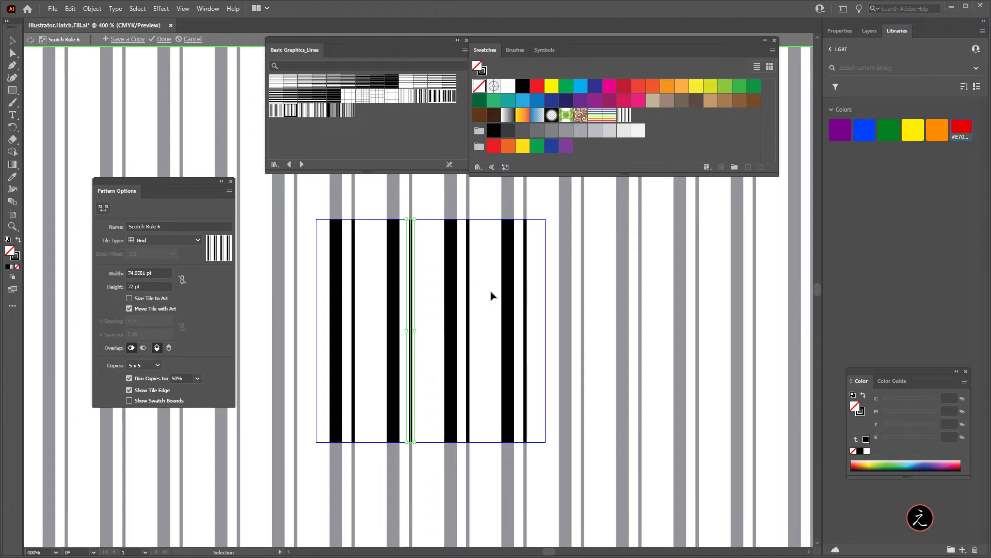
key(Delete)
click(468, 295)
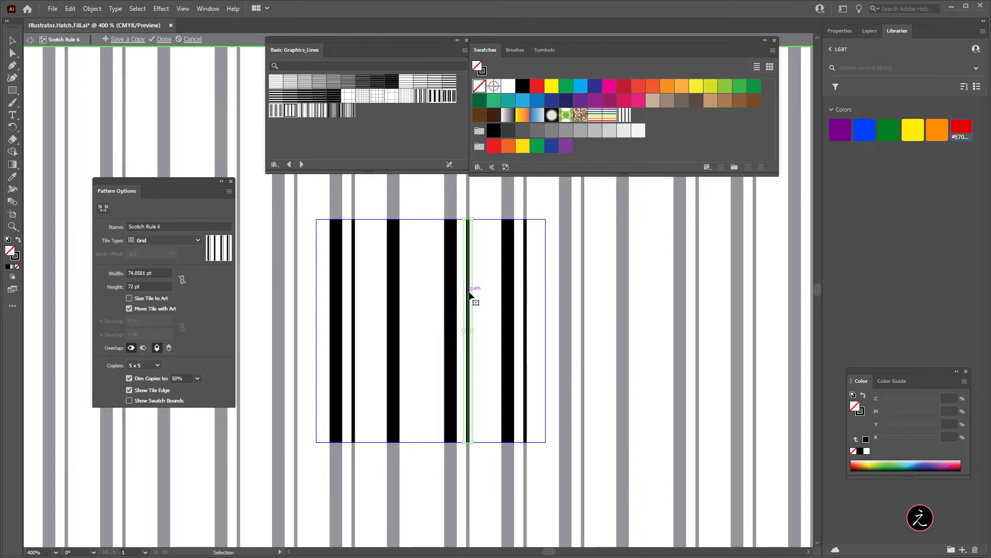
key(Delete)
Distribute the six remaining vertical tile lines evenly by their horizontal centers and deselect them
drag(297, 251, 584, 362)
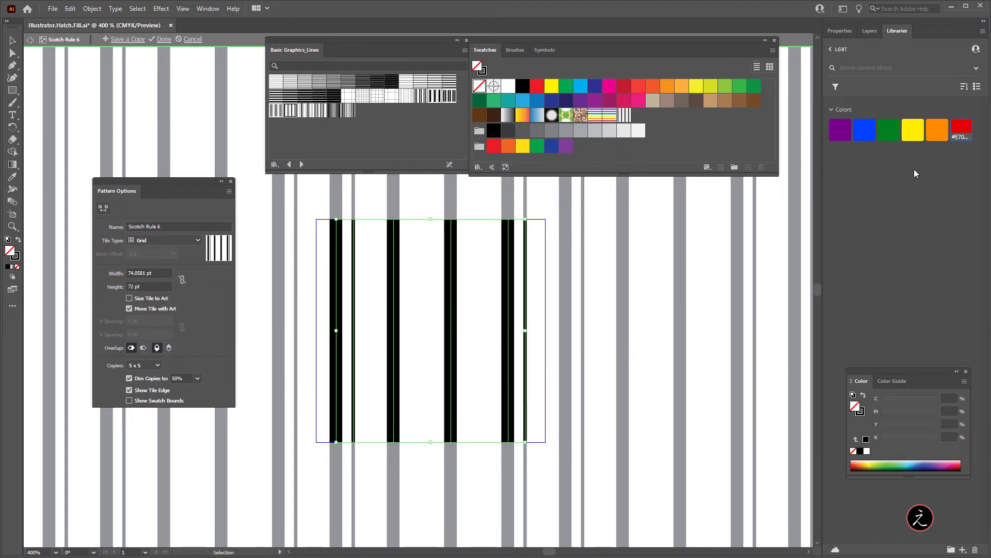
click(841, 33)
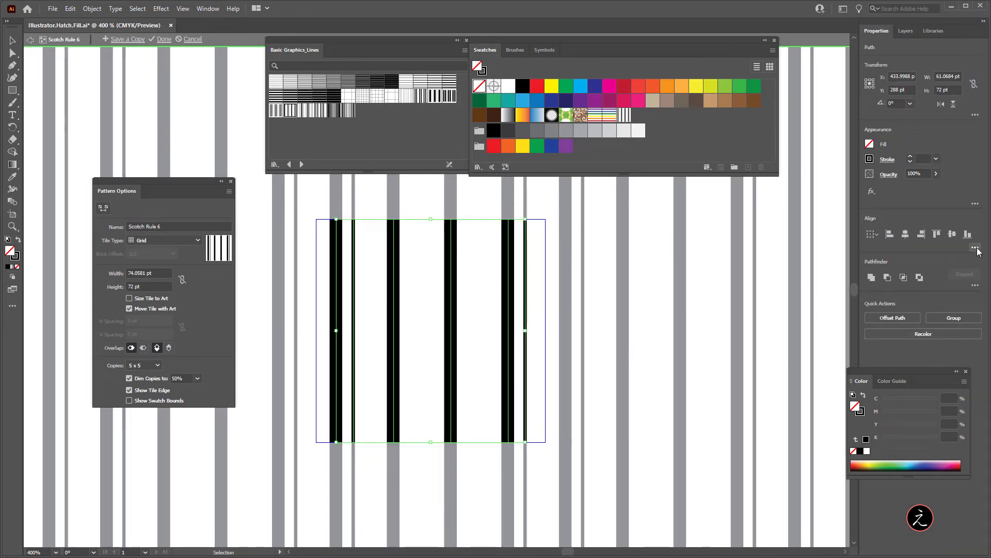
click(975, 247)
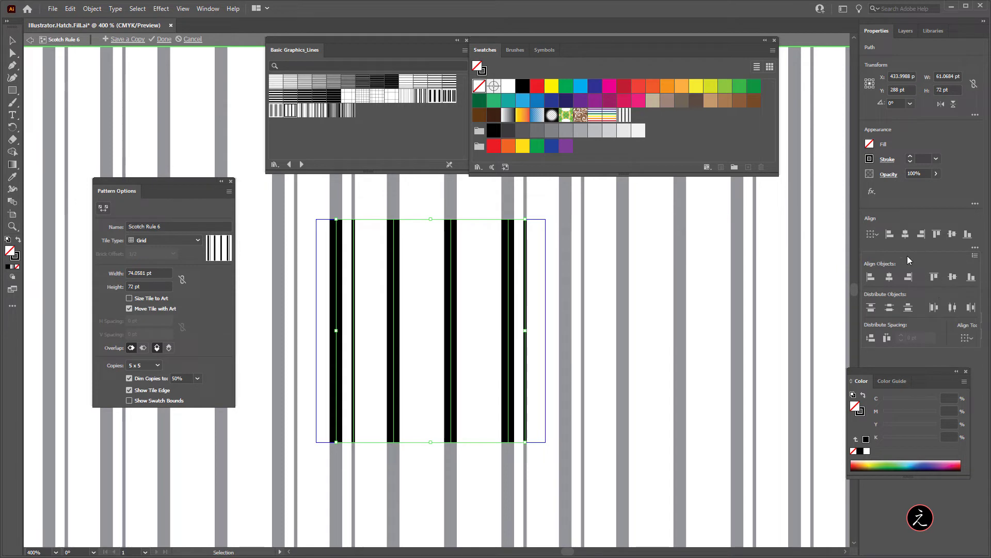
click(954, 308)
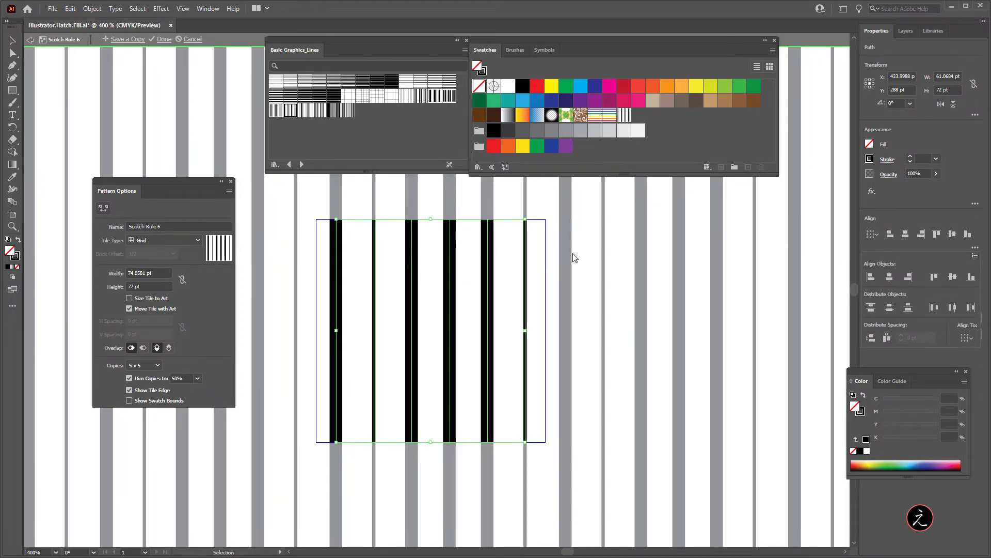
click(313, 260)
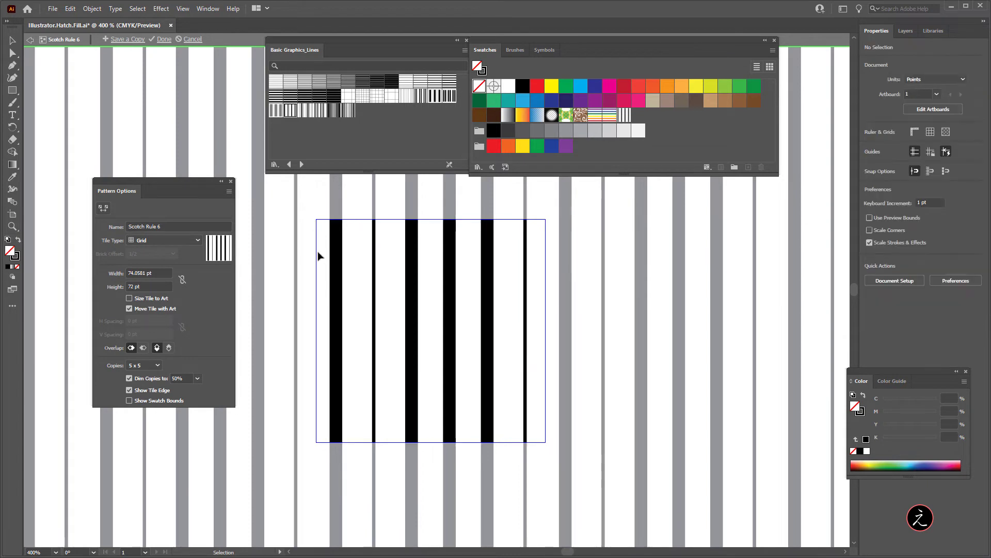
Recolor the strokes of the pattern tile's first three vertical lines purple, blue and green using the LGBT library colors
click(337, 271)
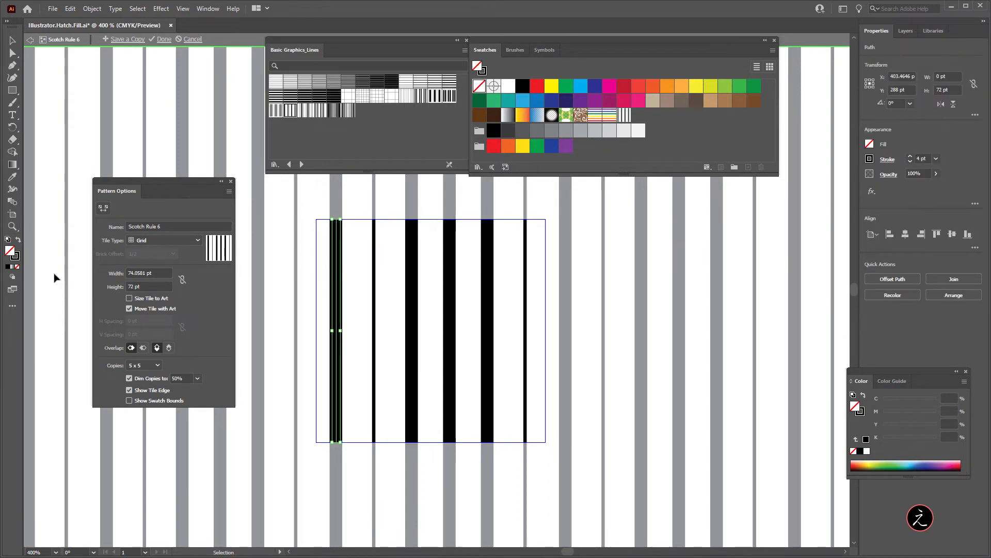
click(16, 258)
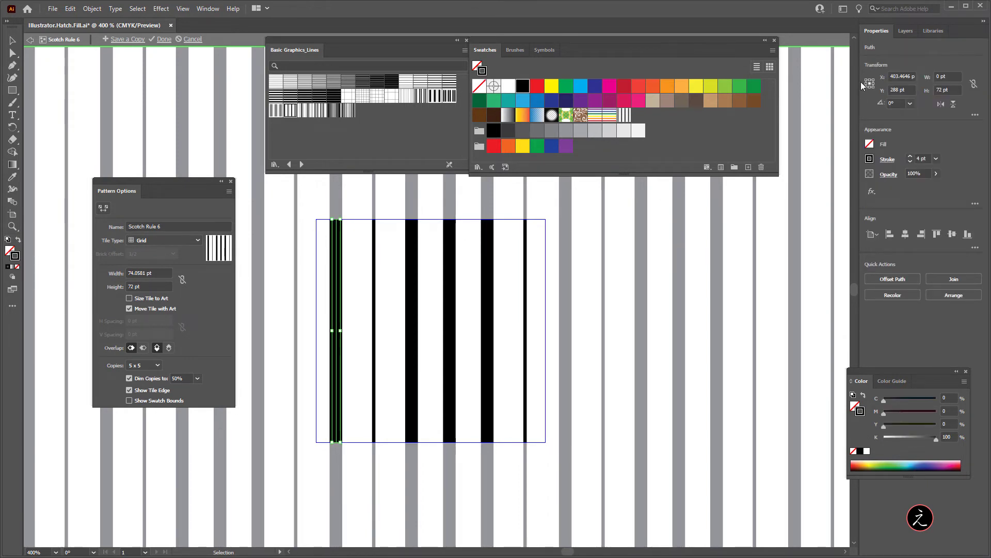
click(927, 31)
click(840, 129)
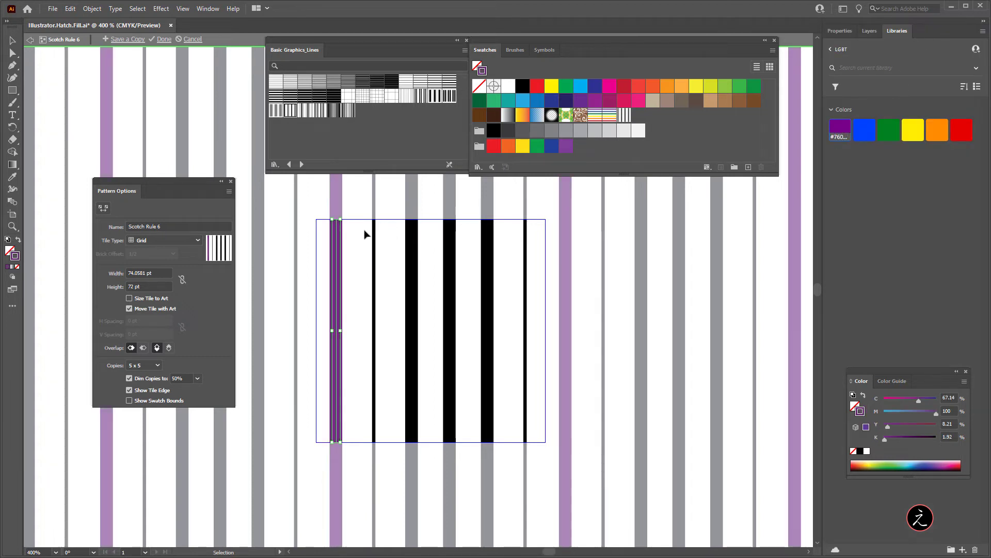
click(374, 245)
click(864, 129)
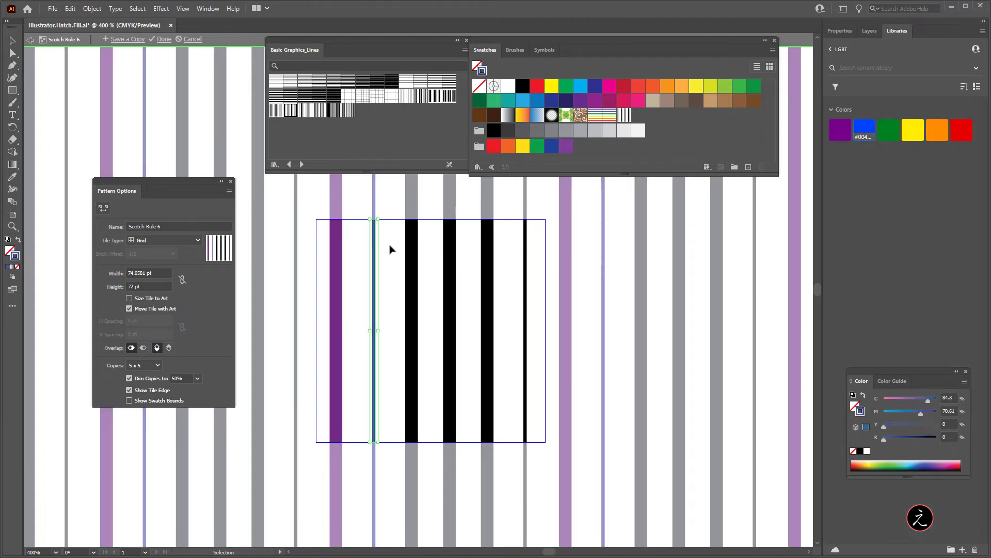
click(412, 269)
click(889, 129)
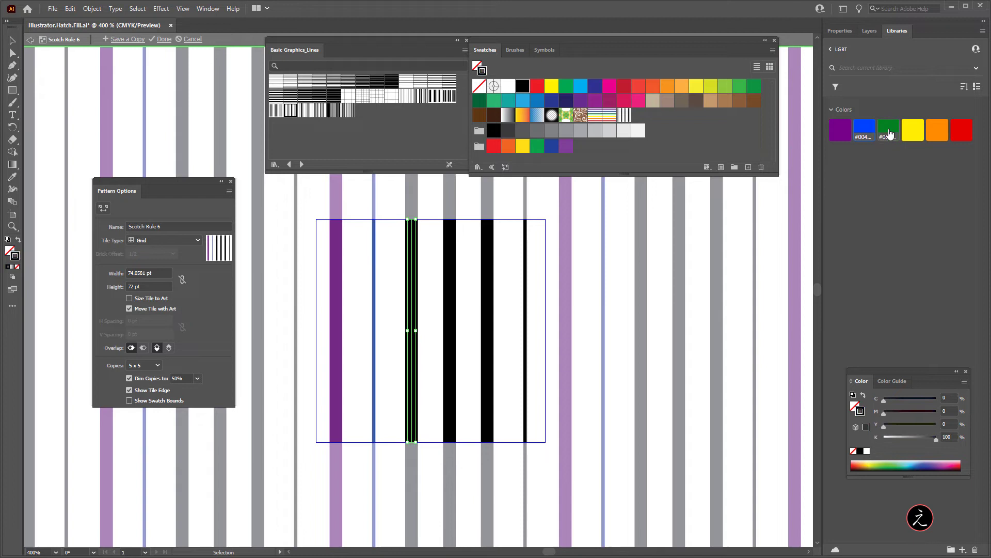
Recolor the strokes of the tile's fourth, fifth and sixth vertical lines yellow, orange and red from the LGBT library
click(450, 278)
click(913, 129)
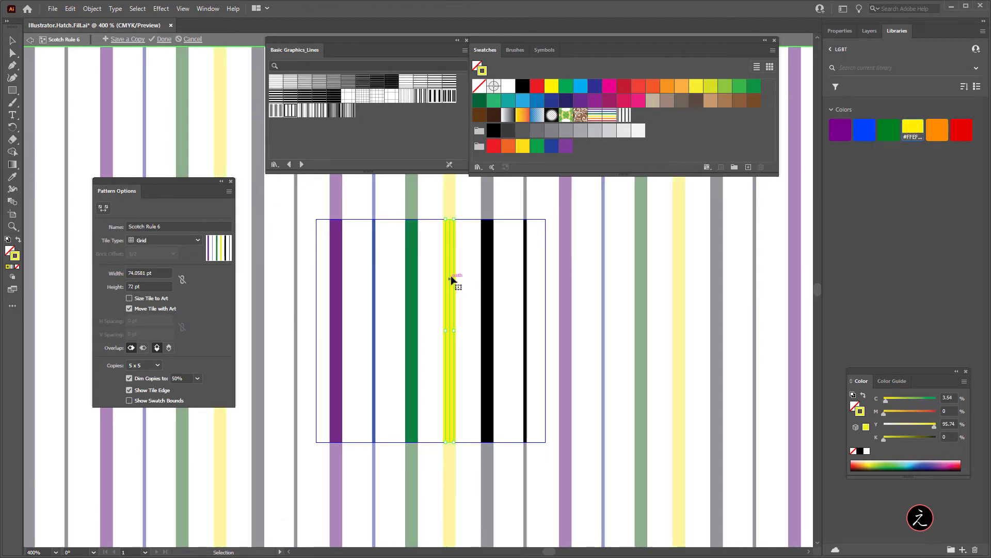
click(487, 263)
click(938, 130)
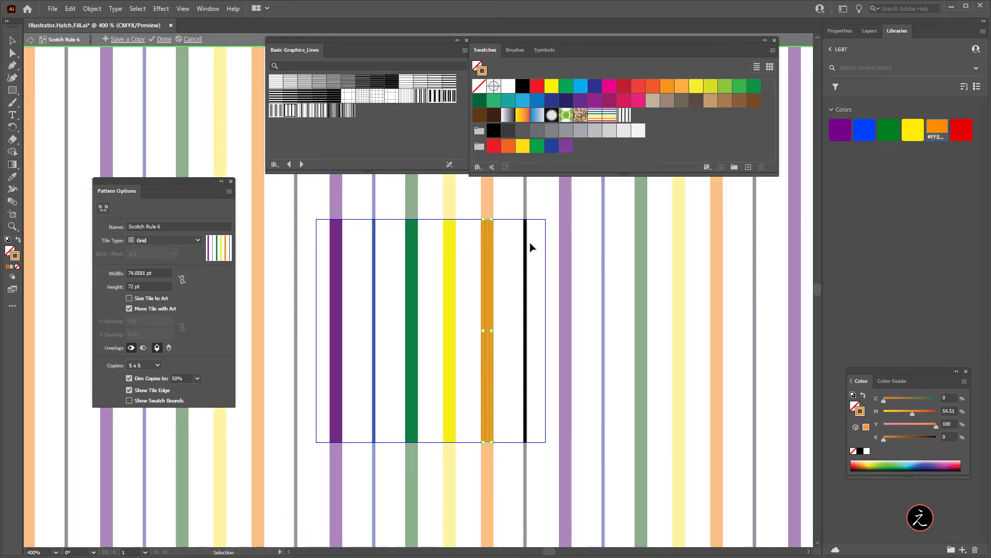
click(526, 268)
click(962, 129)
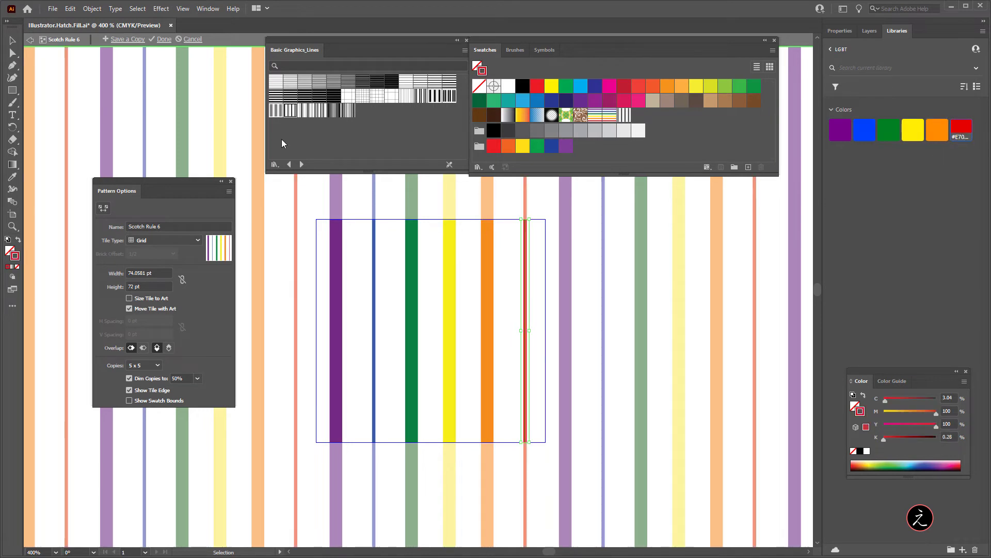
Save a copy of the vertical rainbow pattern as a new swatch, adding 2 to its name, and finish editing the pattern
click(124, 40)
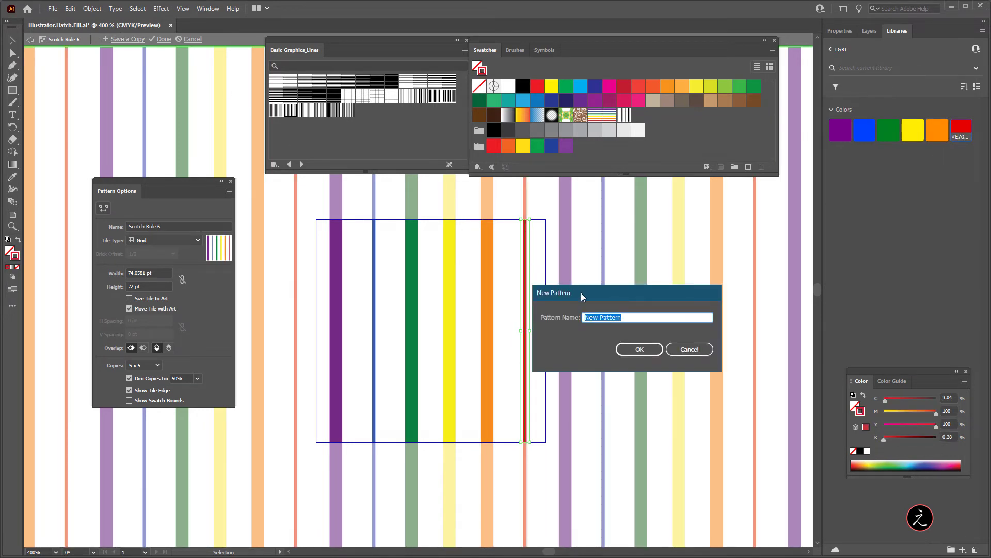
click(629, 316)
text(2)
click(640, 351)
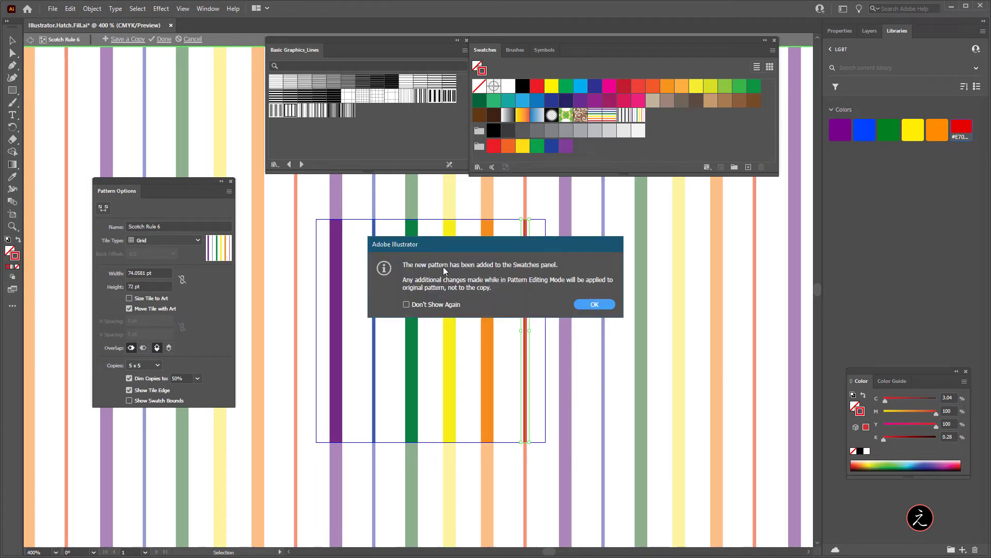
click(607, 304)
click(161, 40)
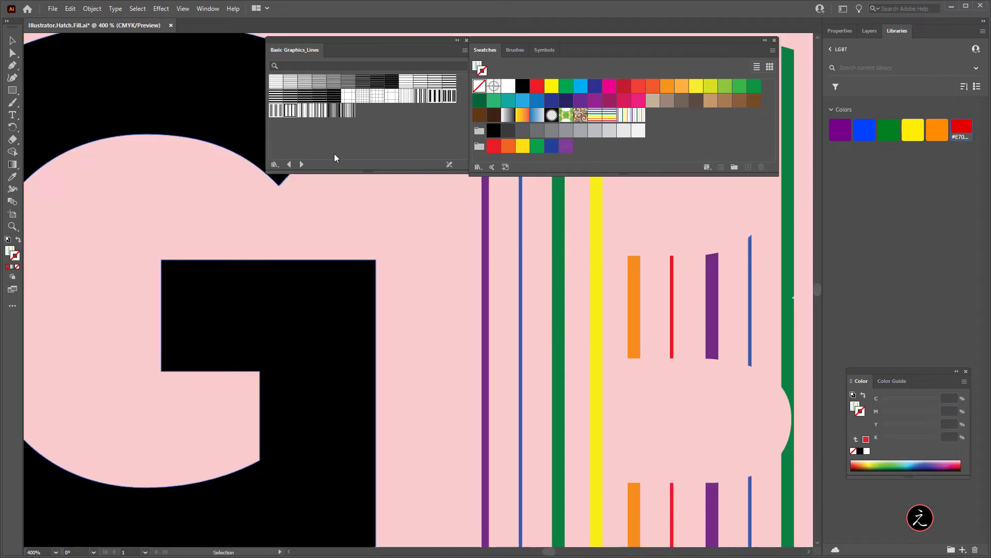
Start a Transform effect on the letter B with a 38° rotation and Transform Objects off, so only the pattern rotates
scroll(568, 281, down, 3)
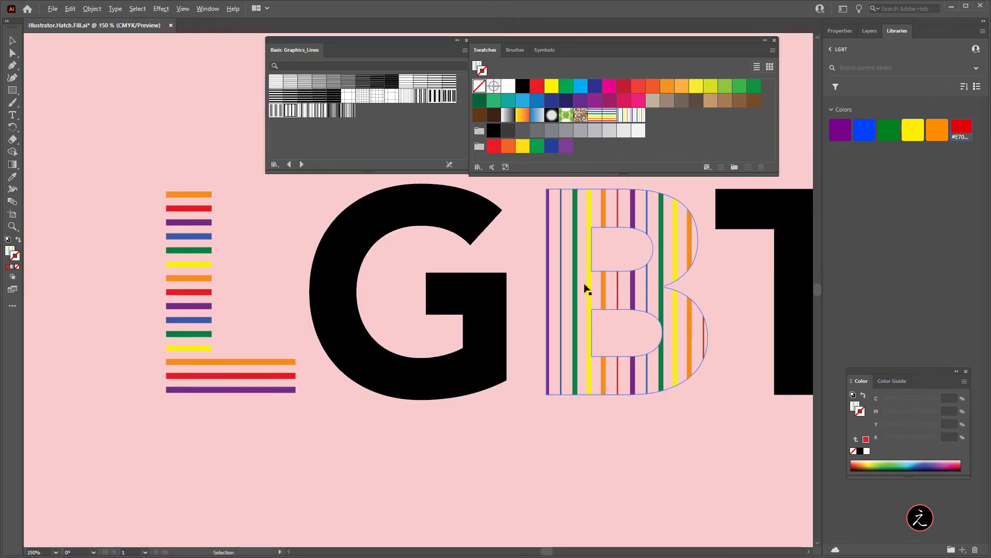
drag(592, 264, 492, 280)
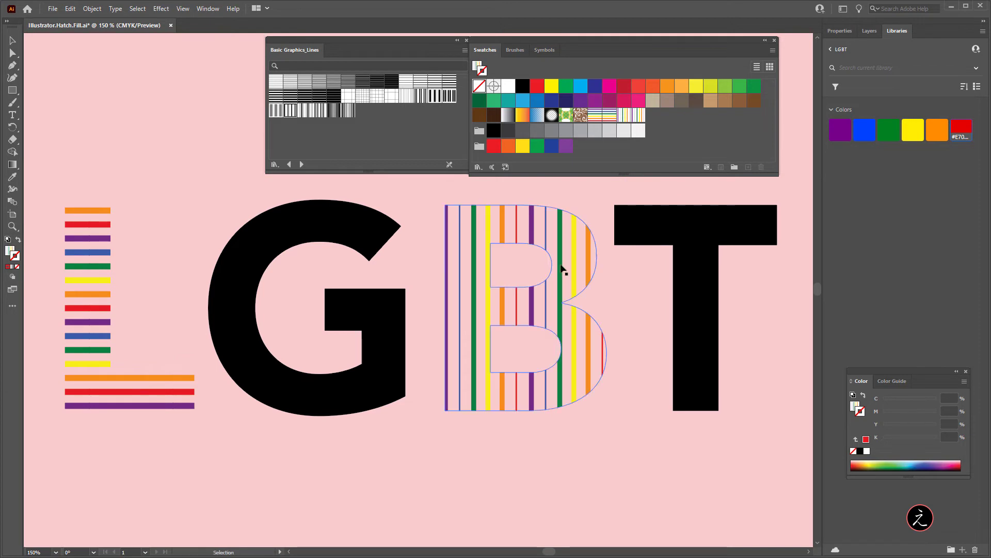
drag(564, 237, 547, 251)
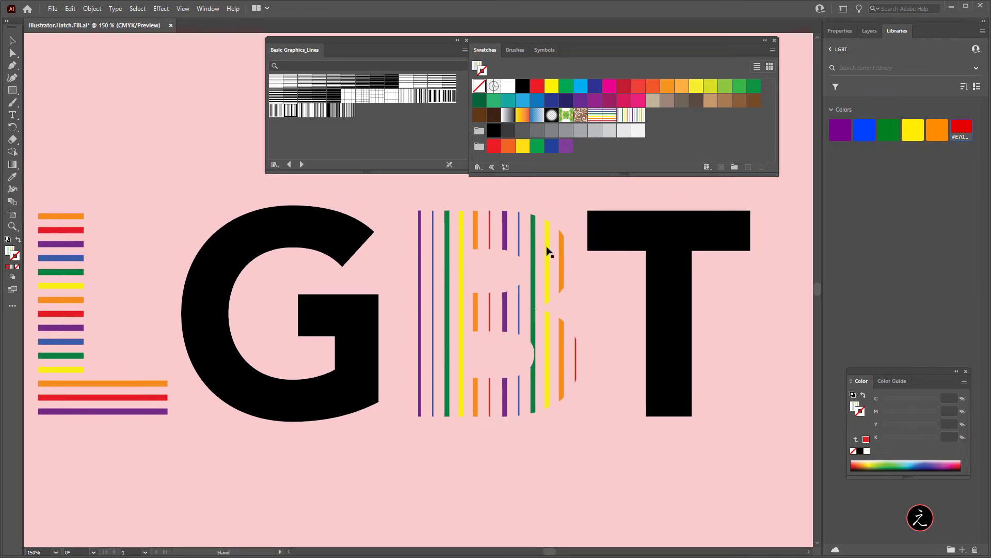
click(548, 250)
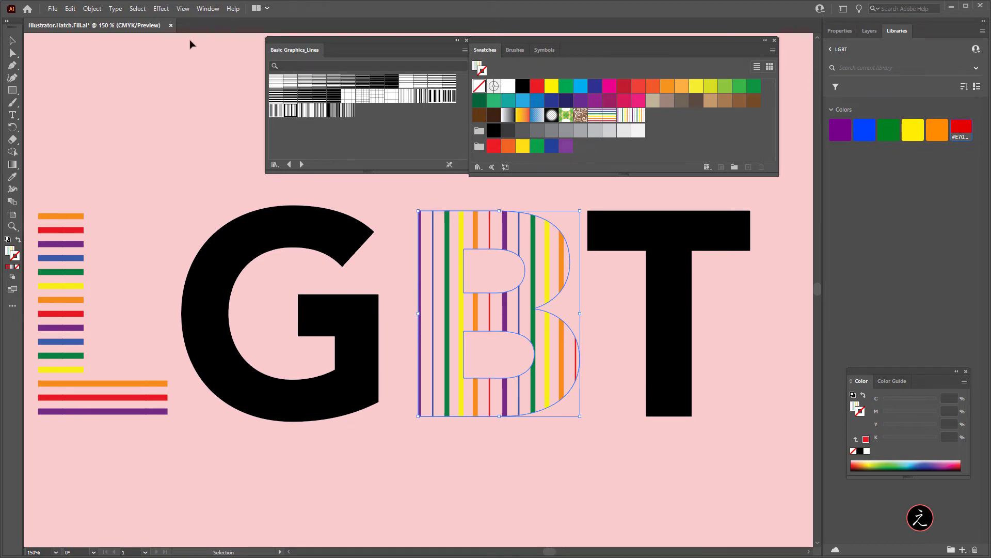
click(164, 9)
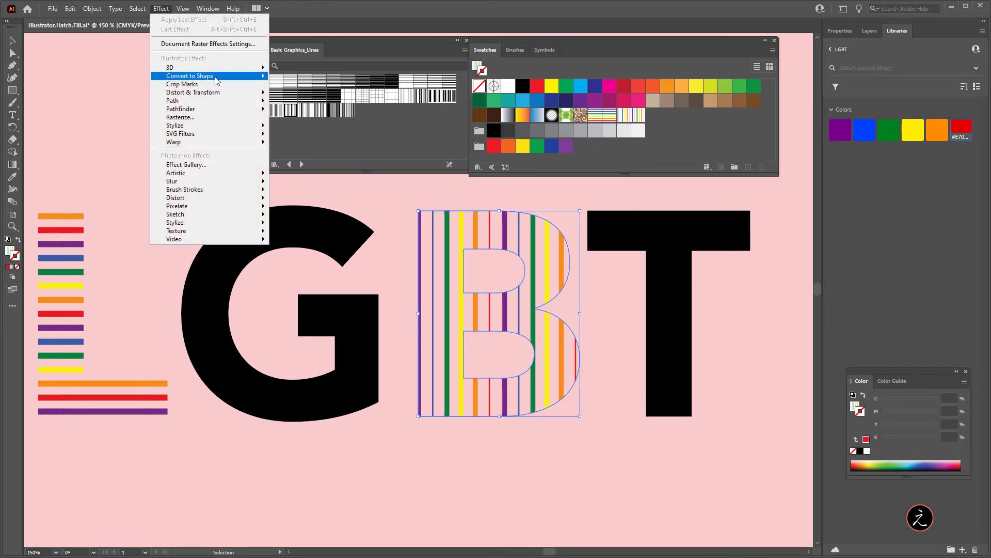
mouse_move(238, 94)
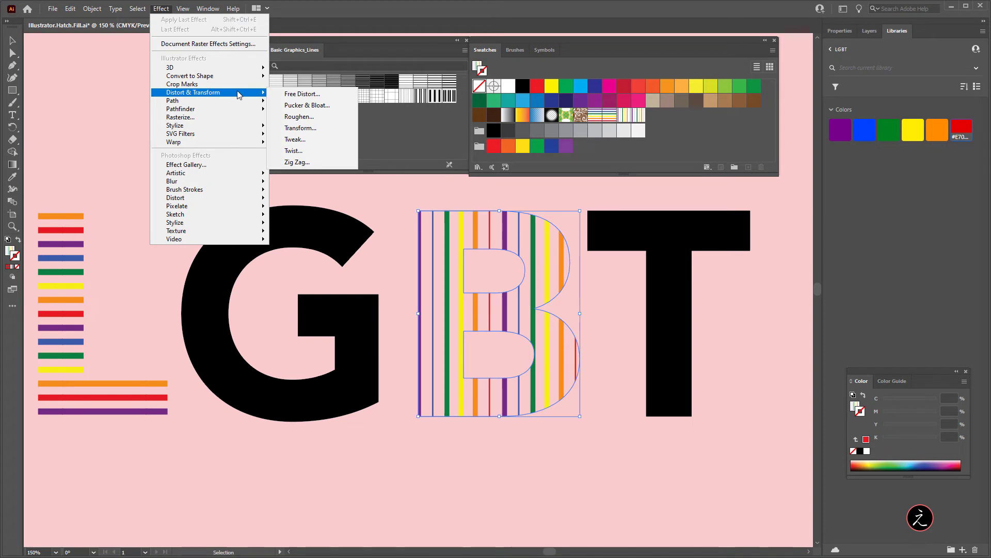
click(305, 128)
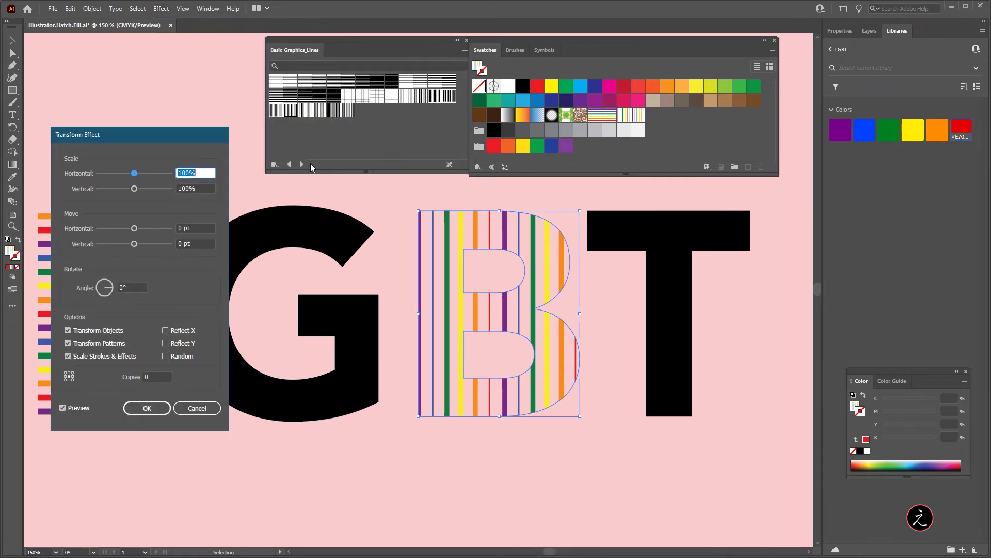
mouse_move(156, 140)
mouse_down()
mouse_move(164, 127)
mouse_move(141, 130)
mouse_up()
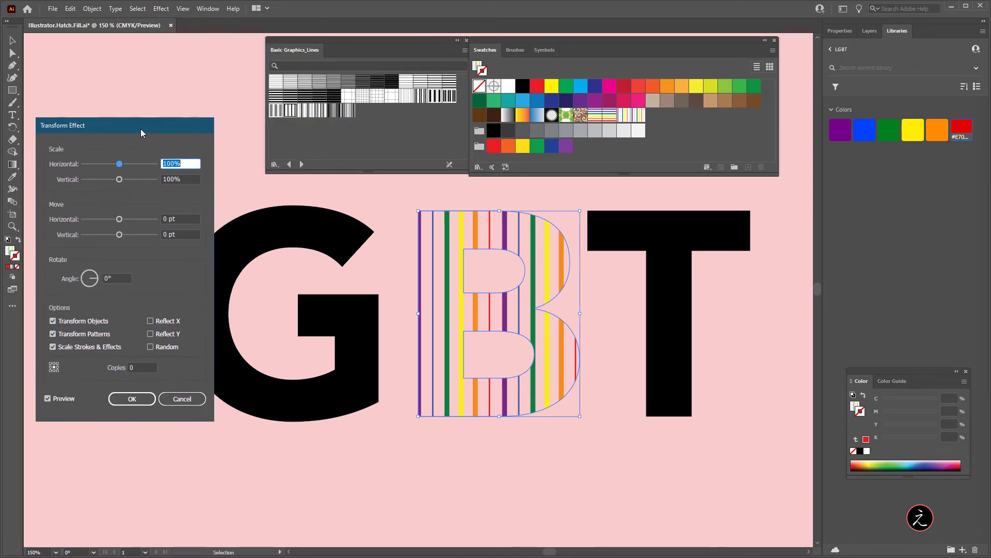
click(97, 277)
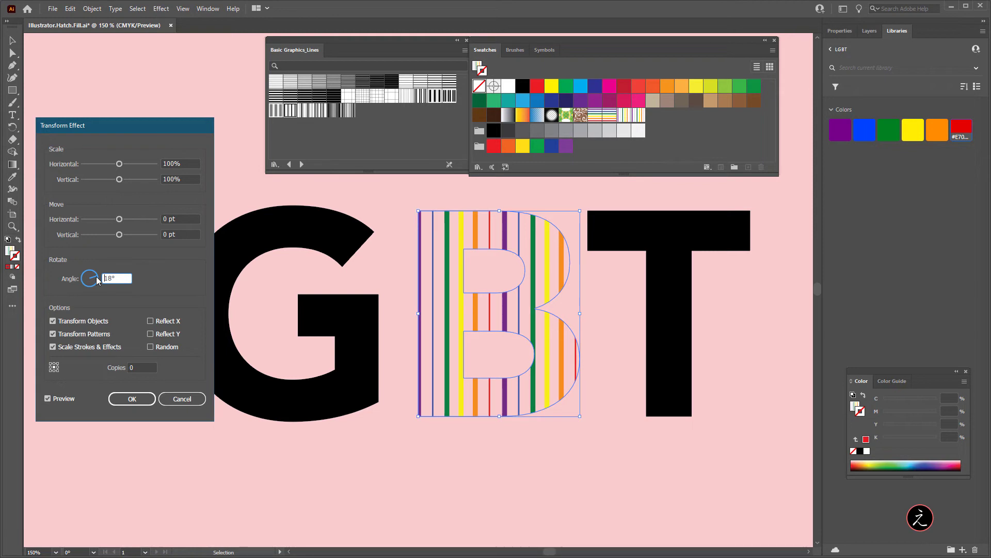
click(94, 274)
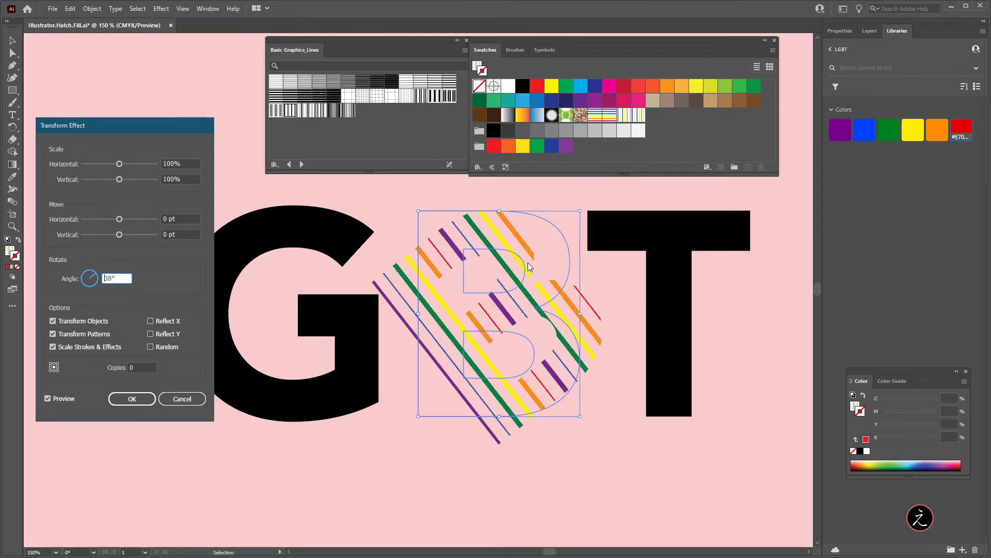
click(54, 321)
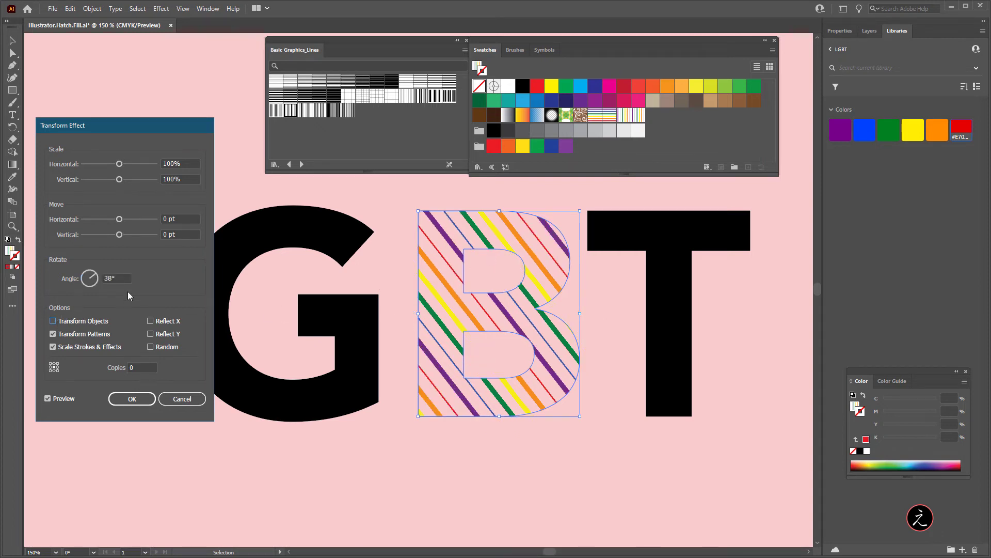
Set the Transform effect's rotation angle to 45° and apply it to the letter B
click(92, 282)
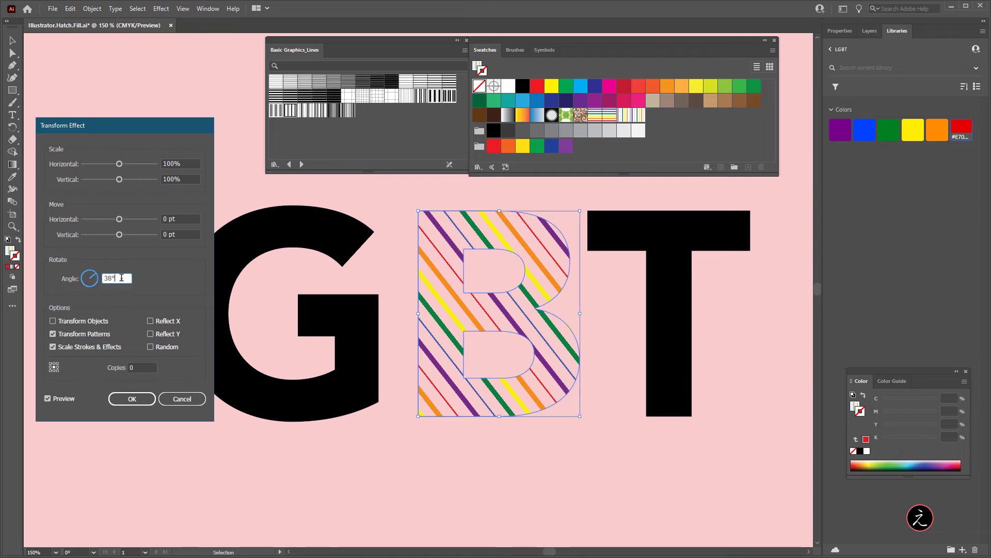
text(4)
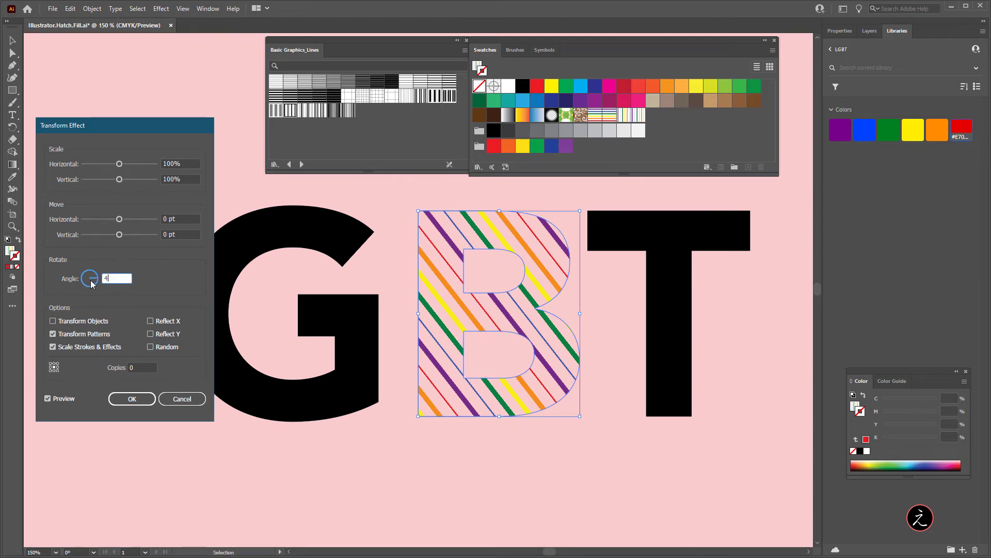
text(5)
key(Tab)
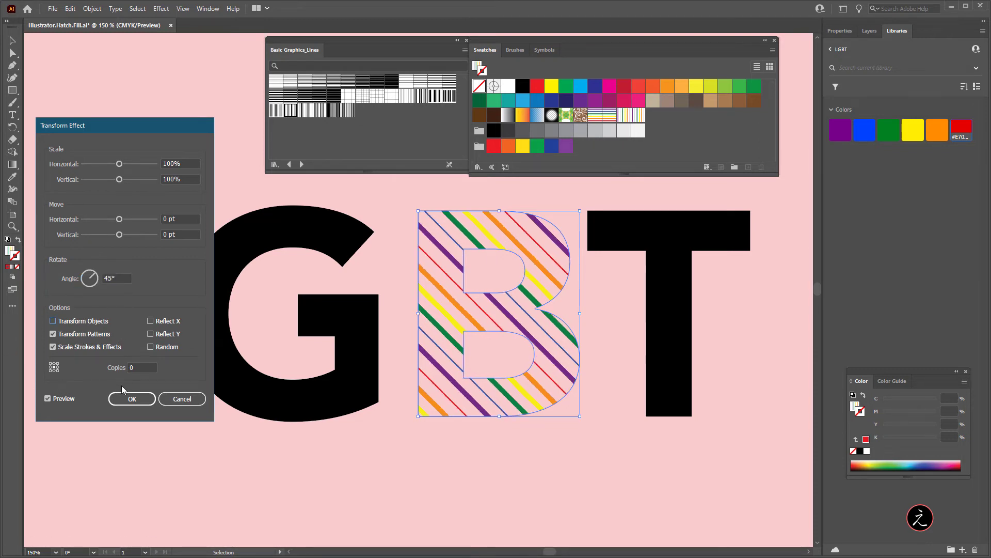
click(129, 398)
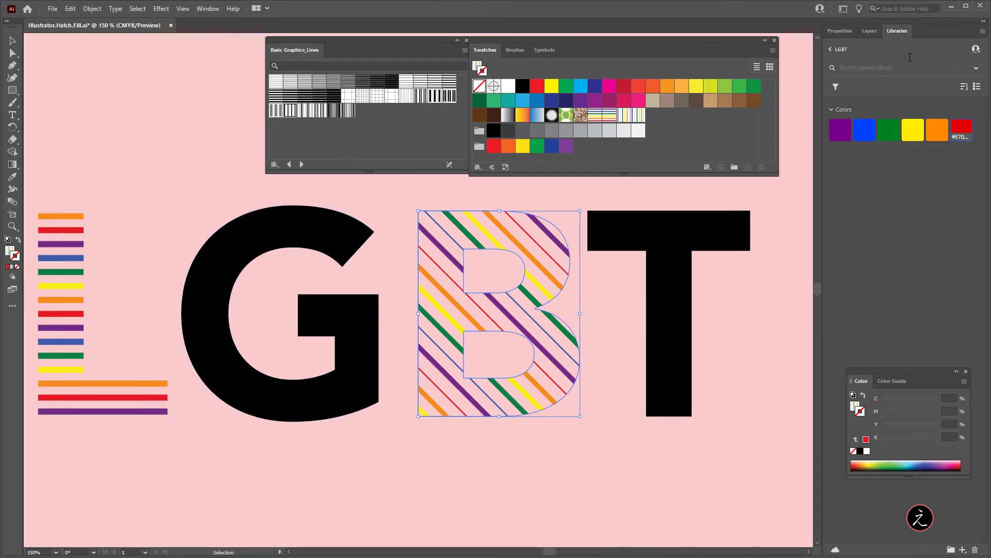
Give the letter B a white 1 pt stroke
click(840, 31)
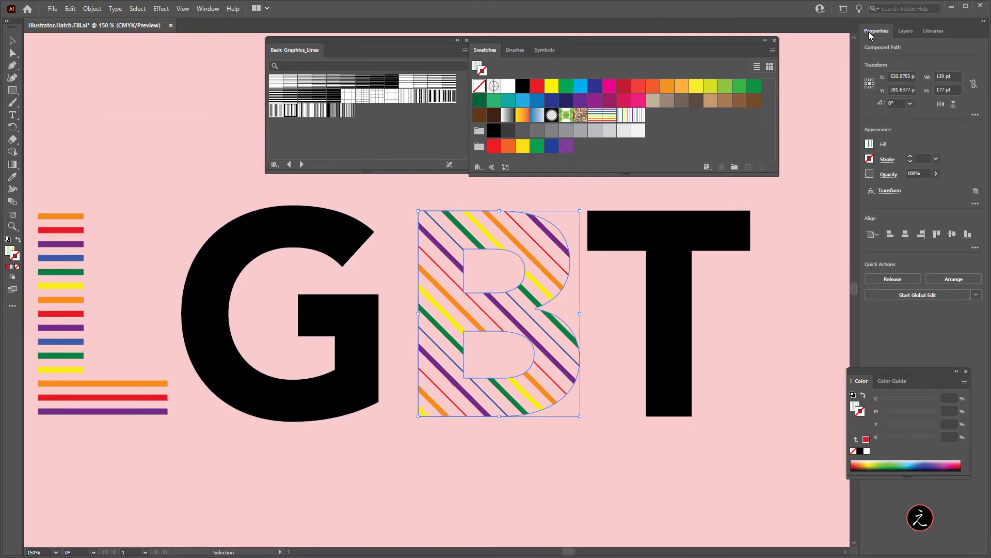
click(870, 159)
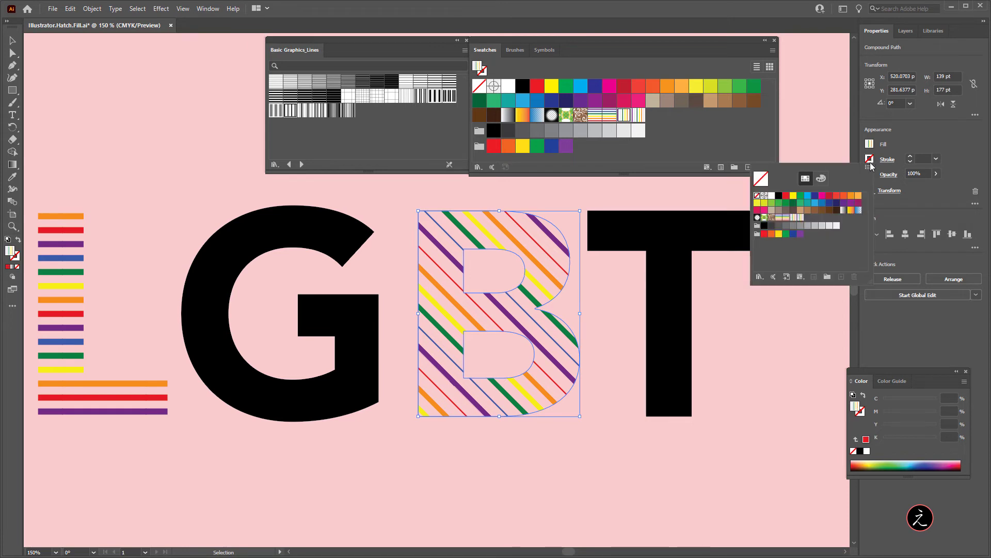
click(772, 196)
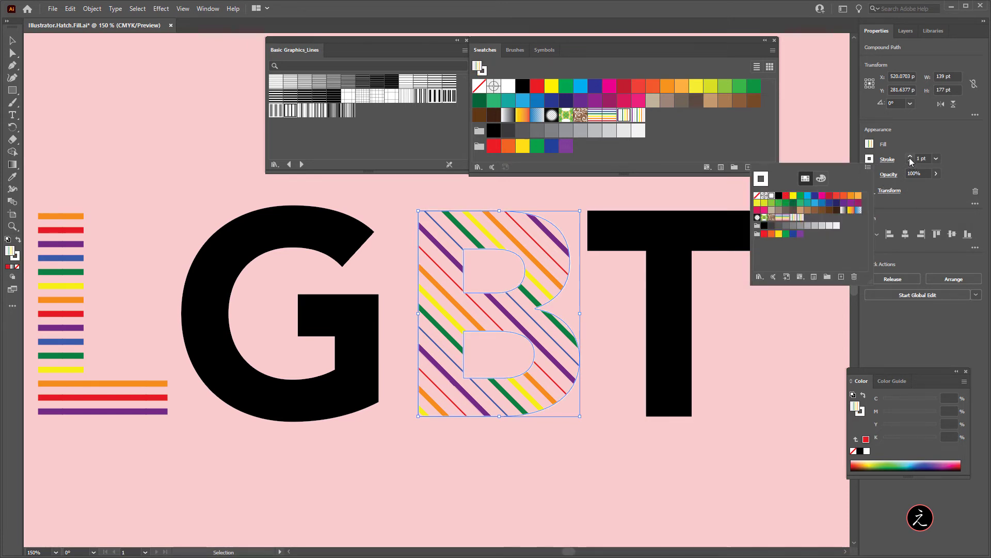
click(177, 205)
Outline the letter L with a white 1 pt stroke and deselect it
click(53, 250)
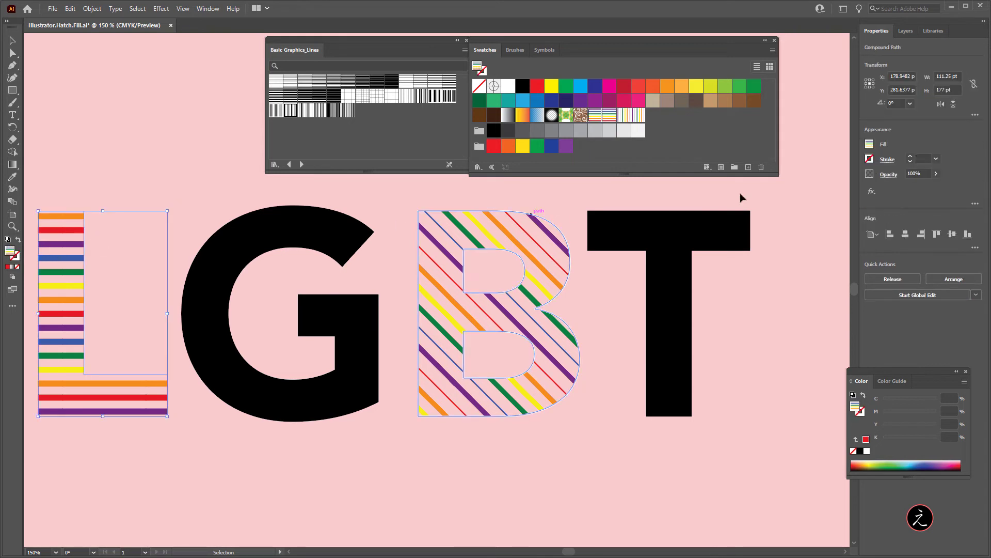
click(871, 160)
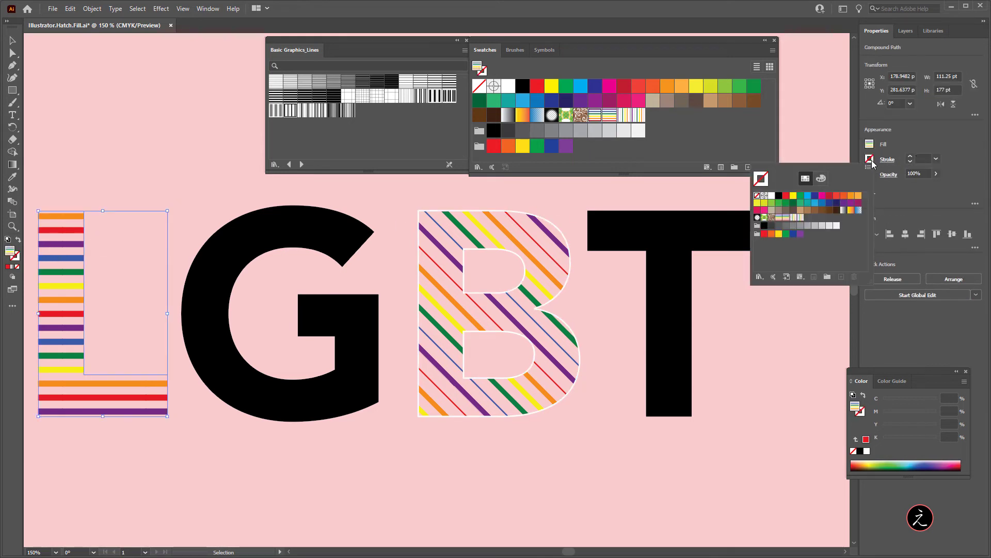
click(772, 195)
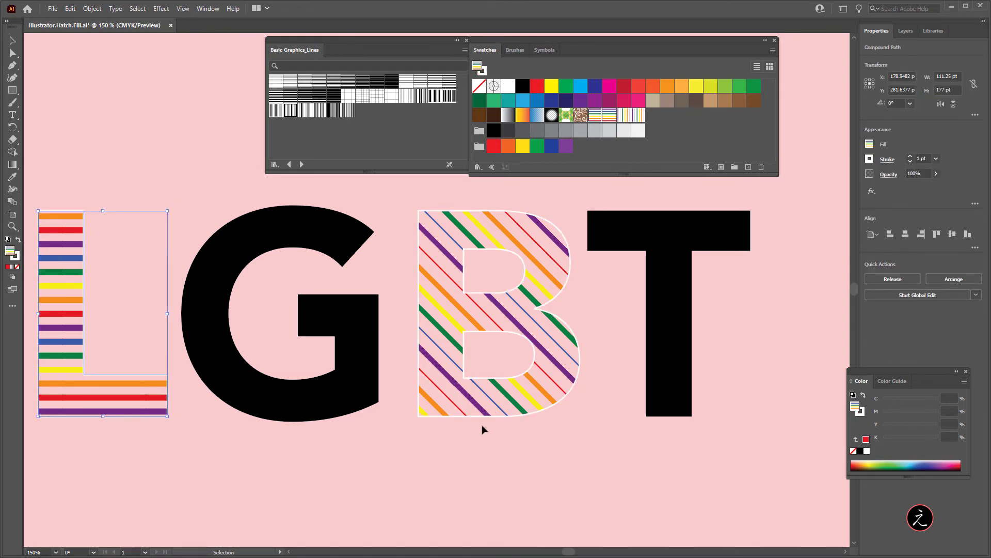
click(653, 428)
Fill the letter T with the Grid .25 inch Lines pattern from the Basic Graphics_Lines library
drag(730, 420, 649, 432)
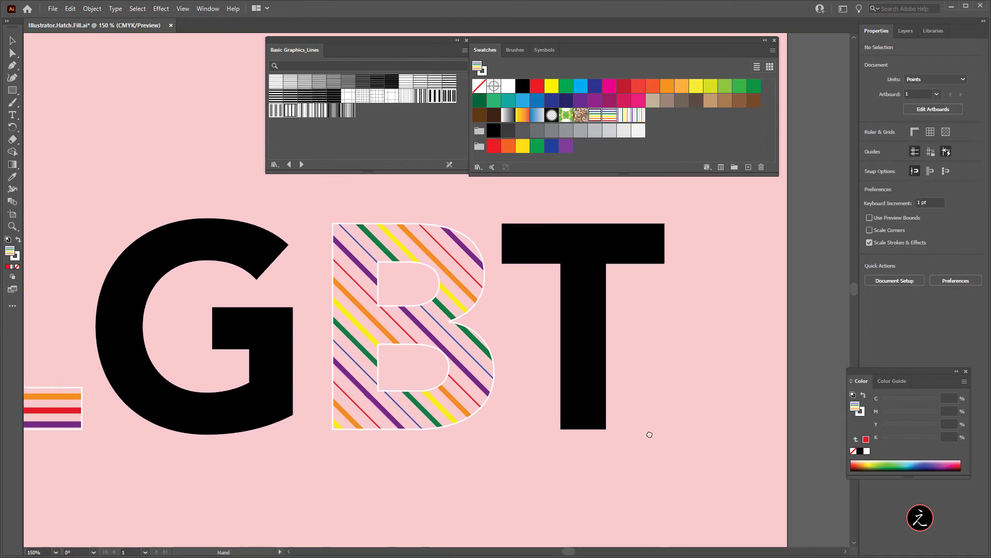
click(579, 347)
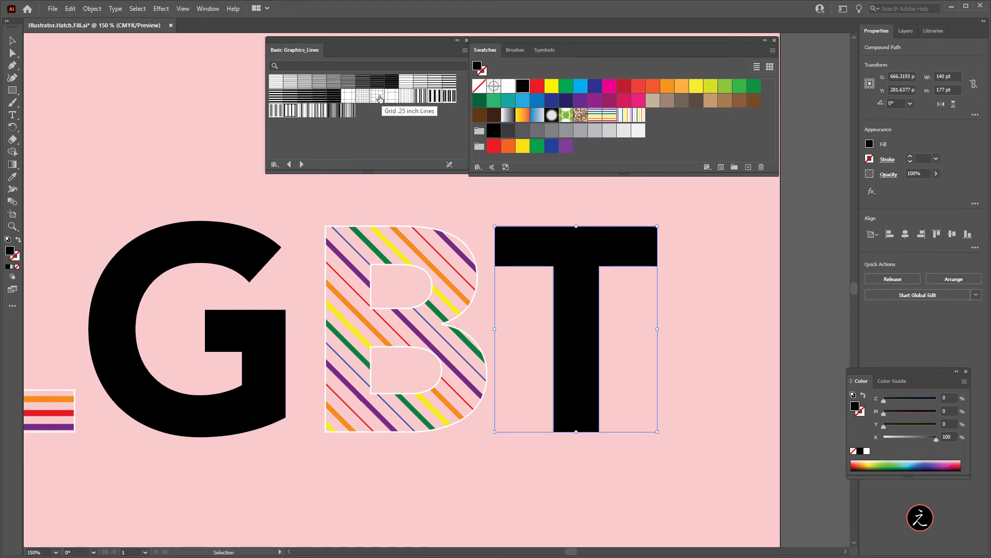
click(379, 96)
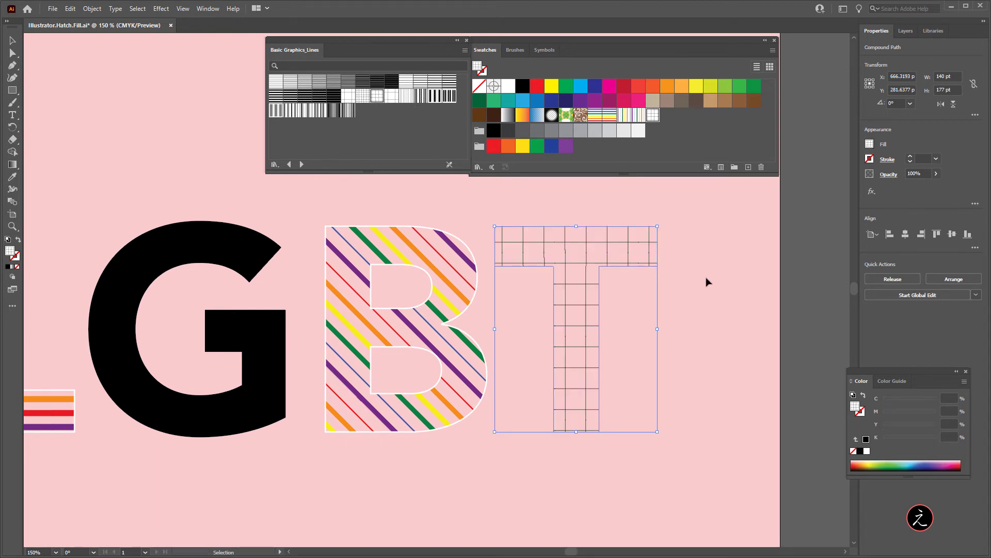
Open the Grid .25 inch Lines pattern swatch for editing and set the stroke weight of all its grid lines to 4 pt
scroll(705, 277, up, 1)
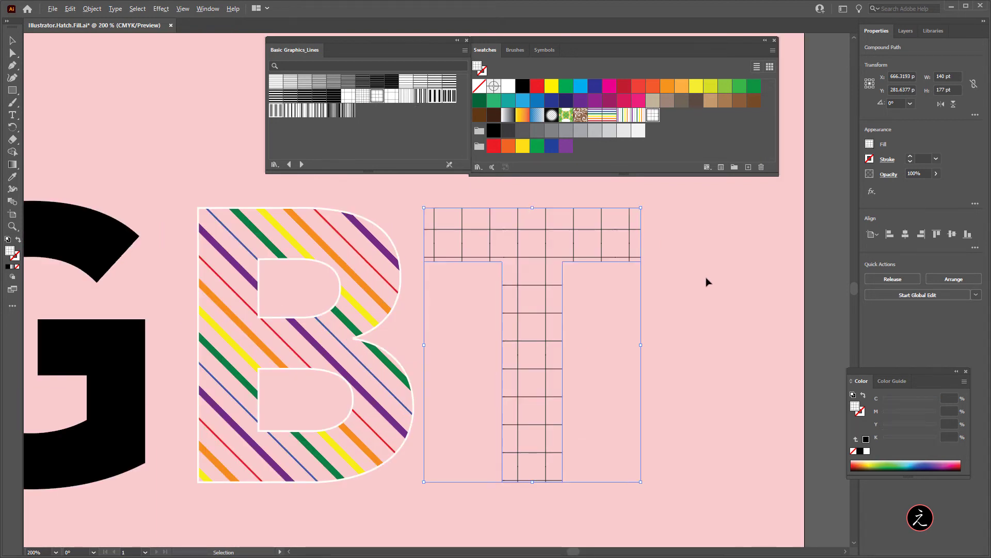
double_click(653, 115)
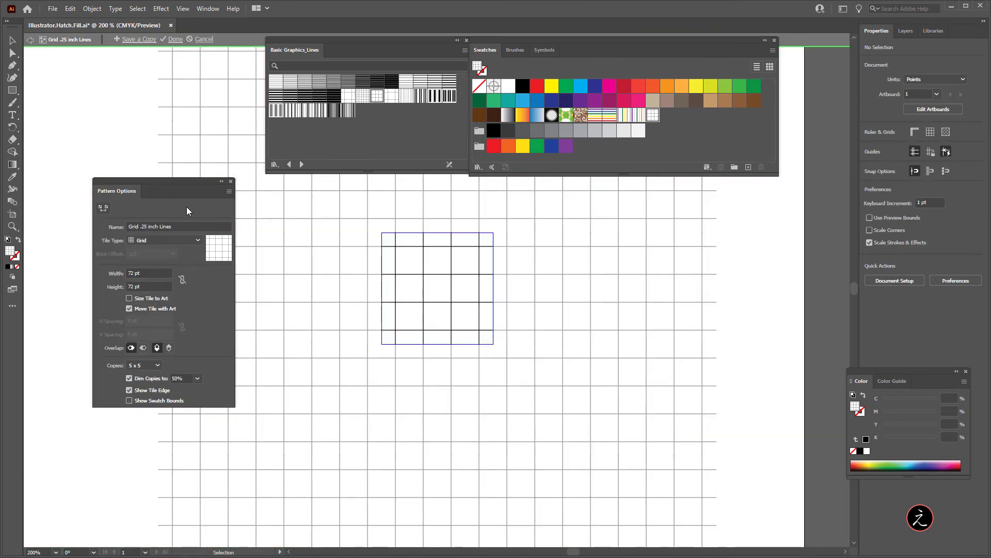
scroll(429, 288, up, 2)
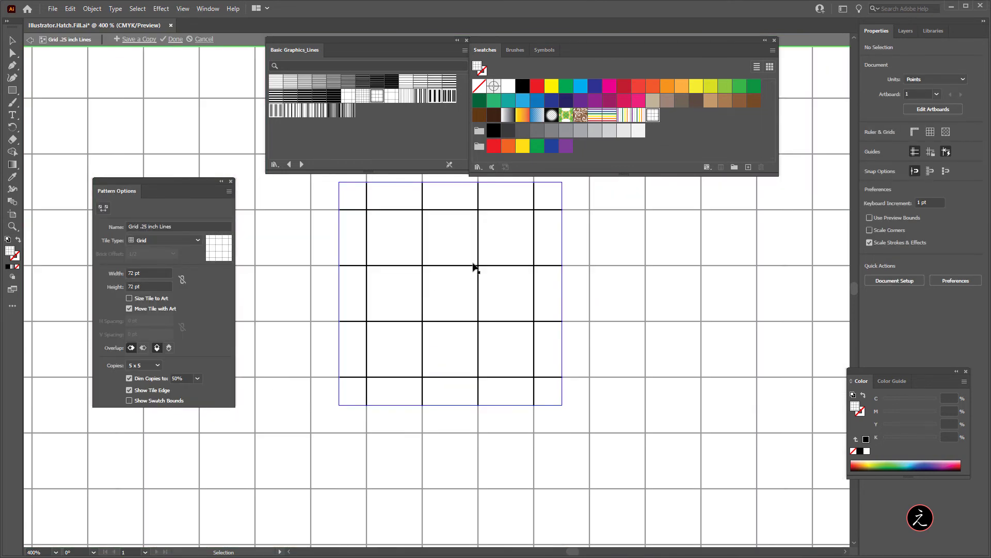
scroll(472, 265, up, 1)
drag(268, 206, 622, 462)
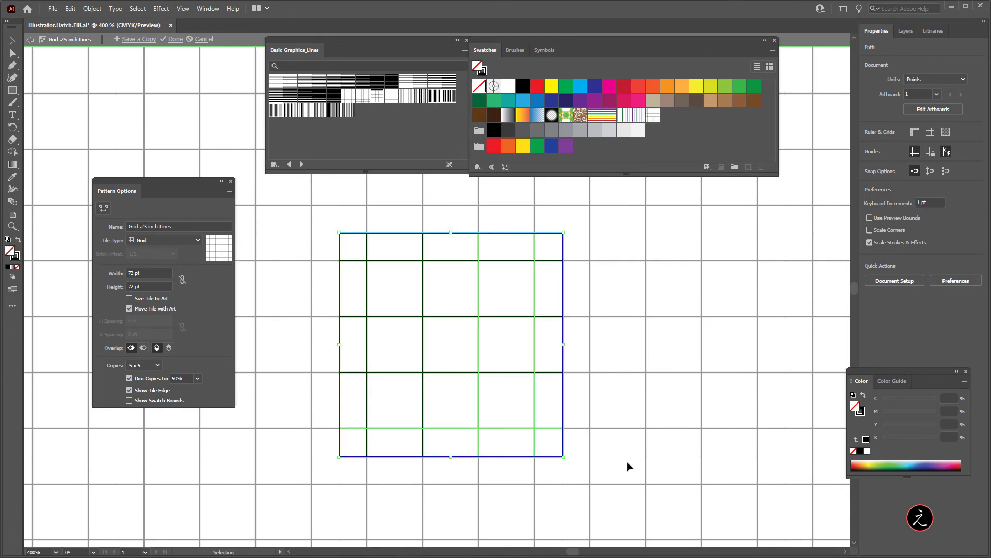
click(905, 31)
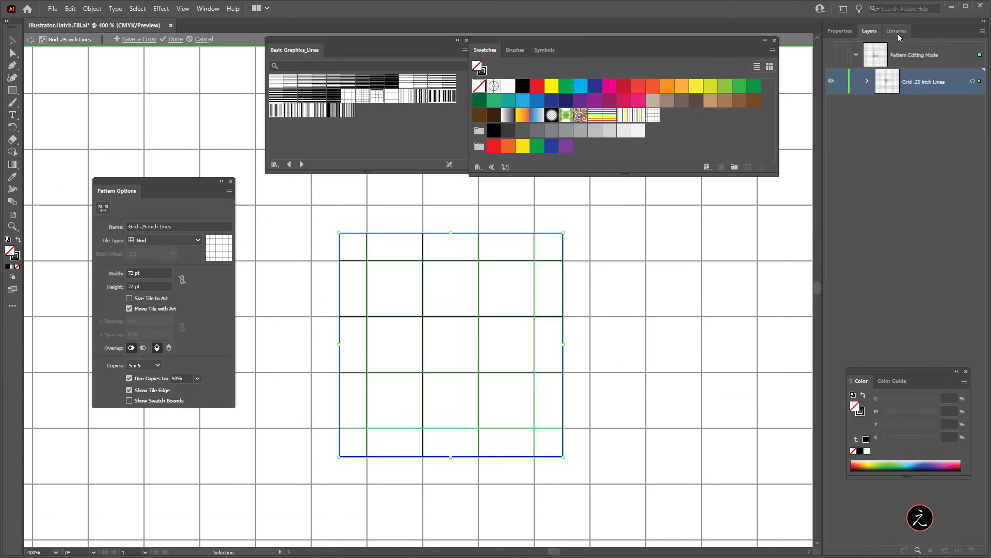
click(877, 31)
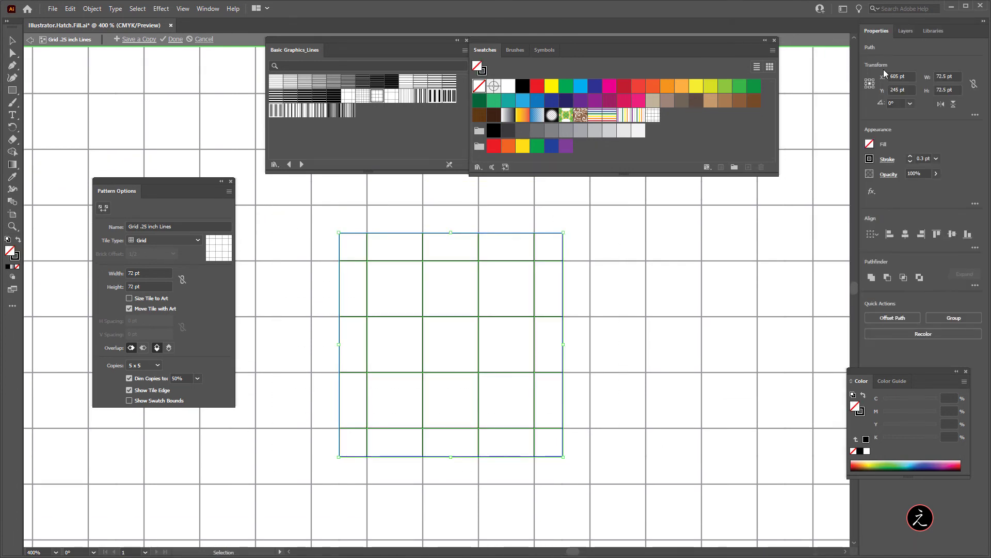
click(911, 156)
click(912, 158)
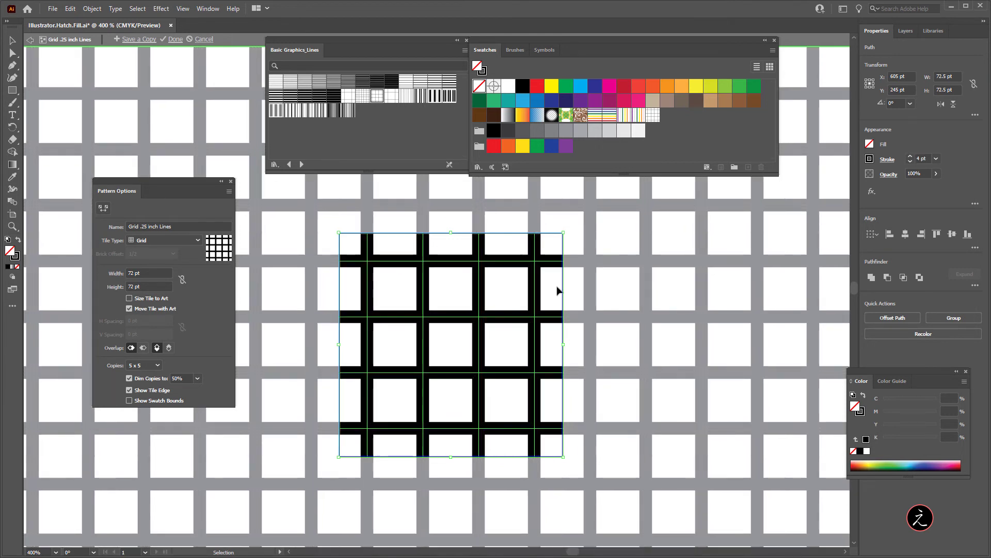
click(290, 295)
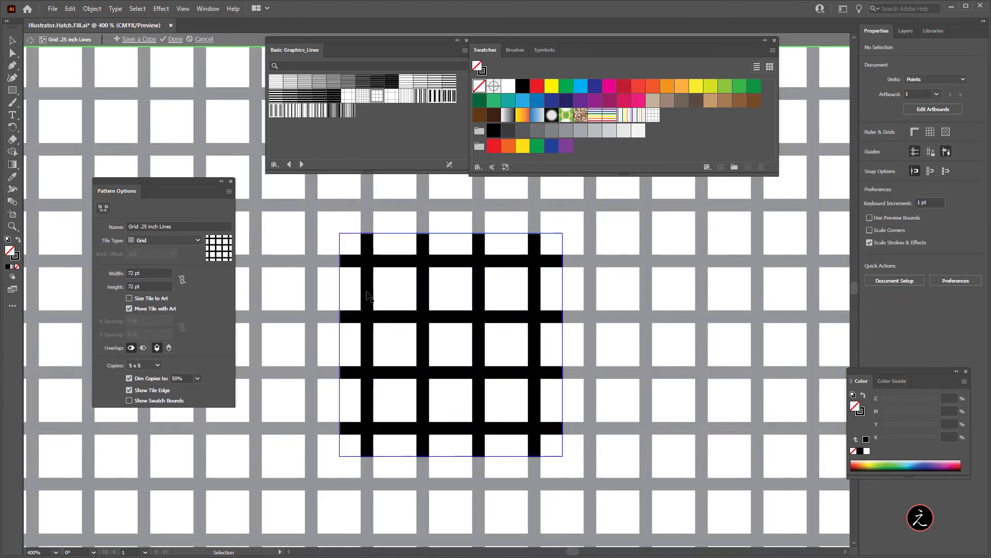
Delete the two middle horizontal lines from the pattern tile
click(401, 319)
key(Delete)
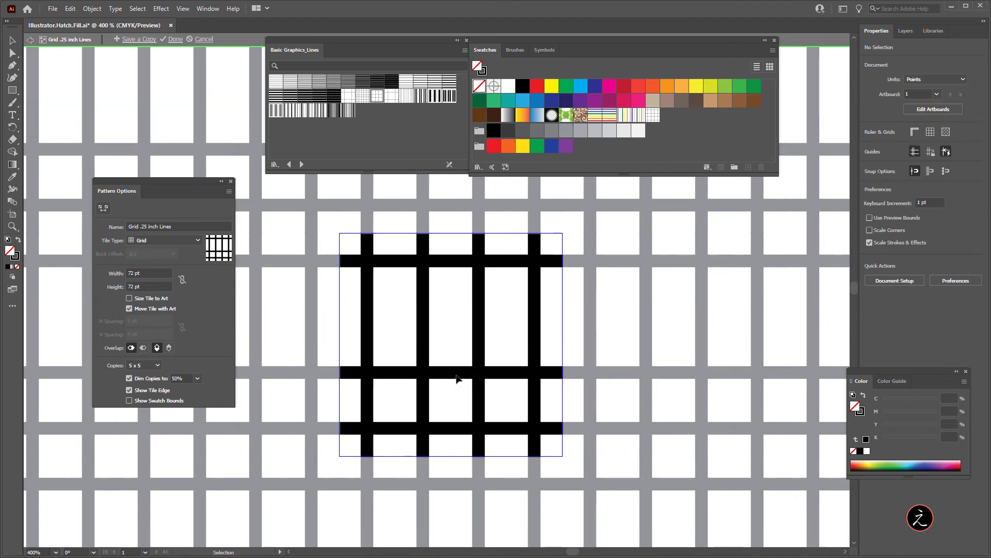
click(454, 373)
key(Delete)
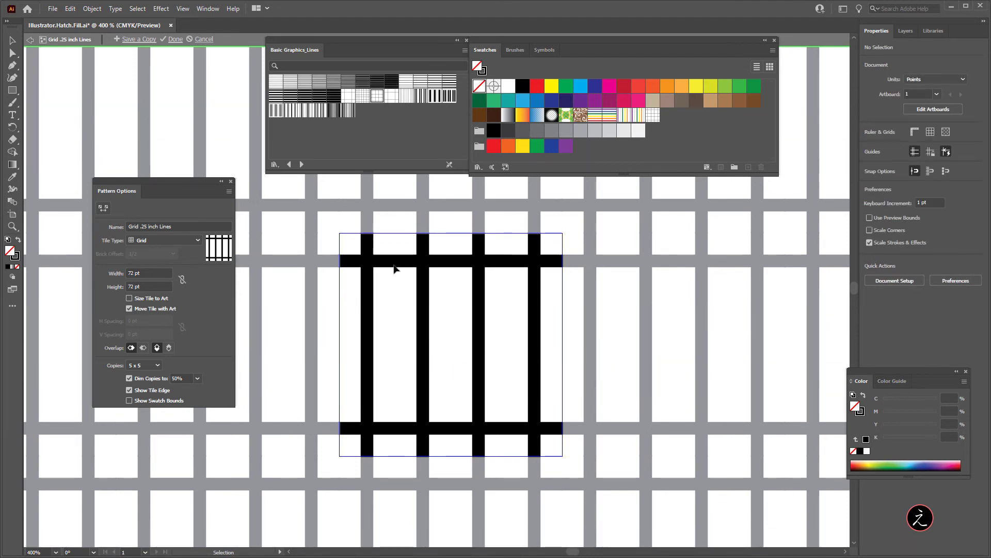
Thin the tile's two remaining horizontal lines to half the stroke weight of the vertical lines
drag(394, 247, 411, 439)
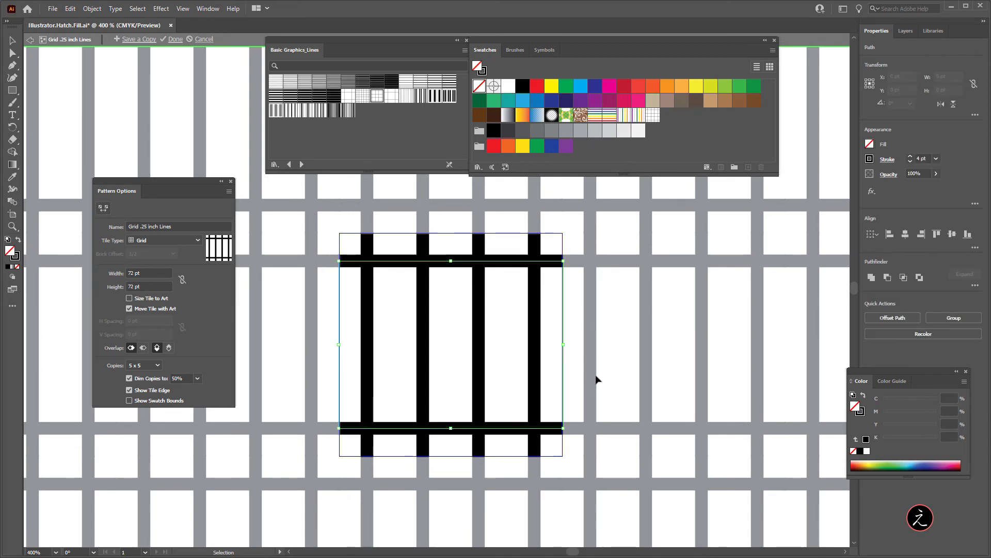
click(910, 162)
click(911, 162)
click(316, 335)
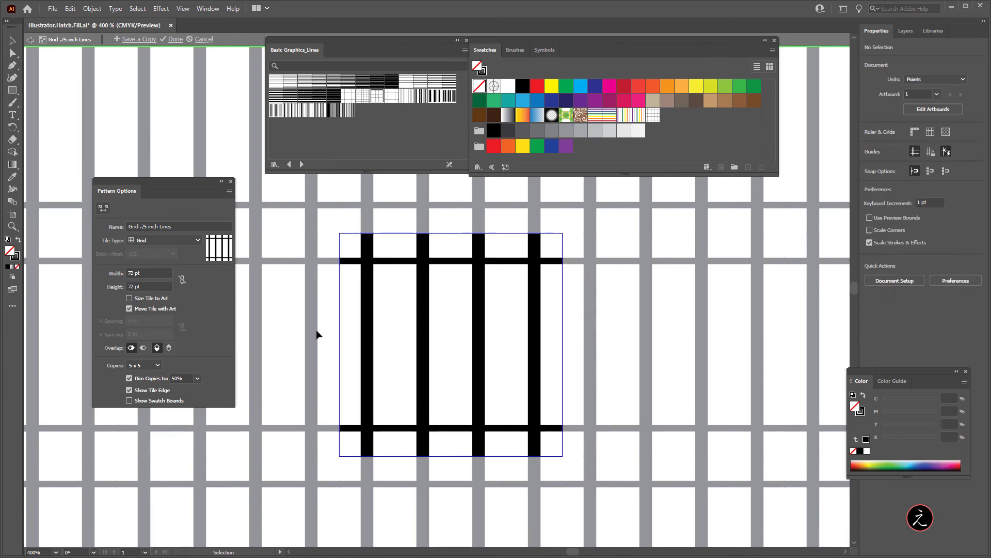
Color the strokes of the tile's four vertical lines purple, blue, green and yellow from left to right, using the saved LGBT library colors
click(360, 326)
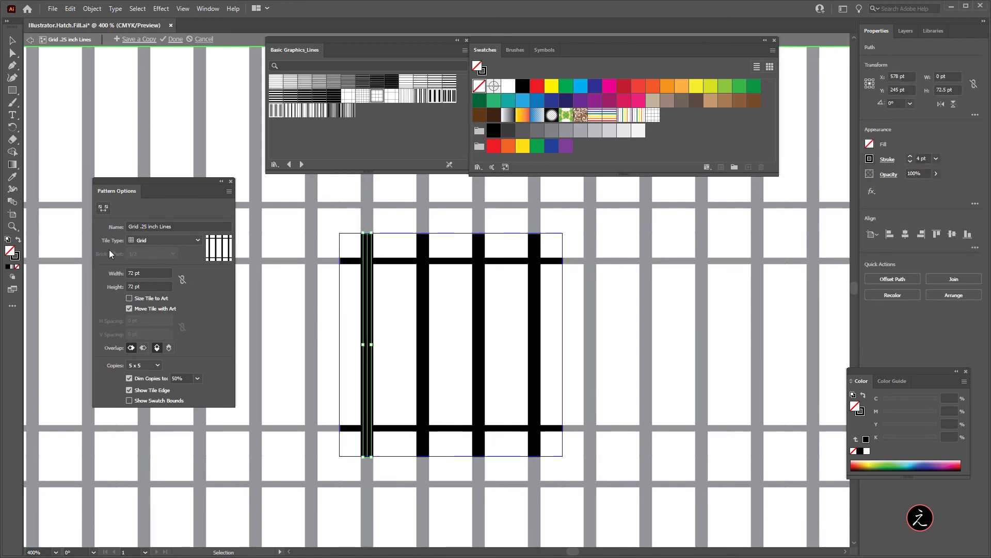
click(15, 257)
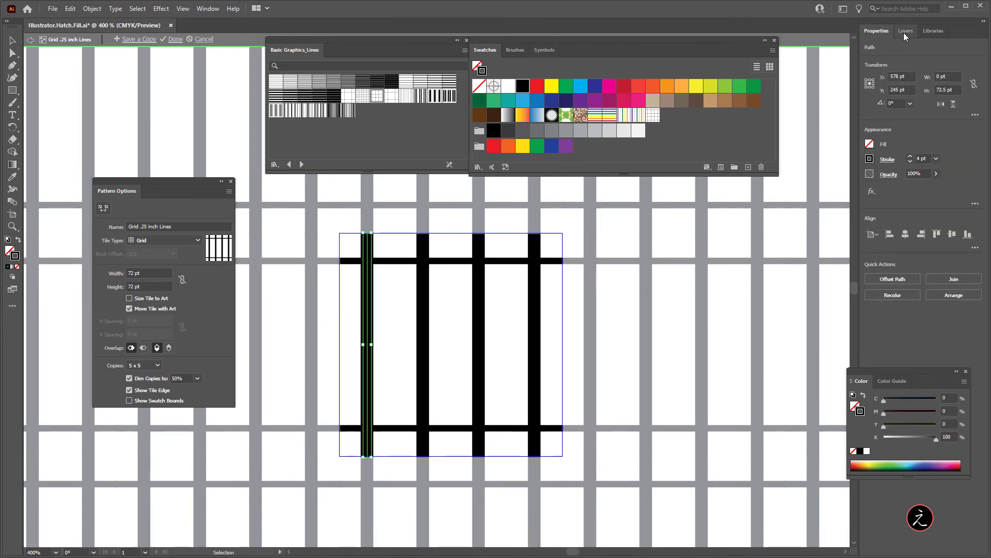
click(934, 31)
click(840, 130)
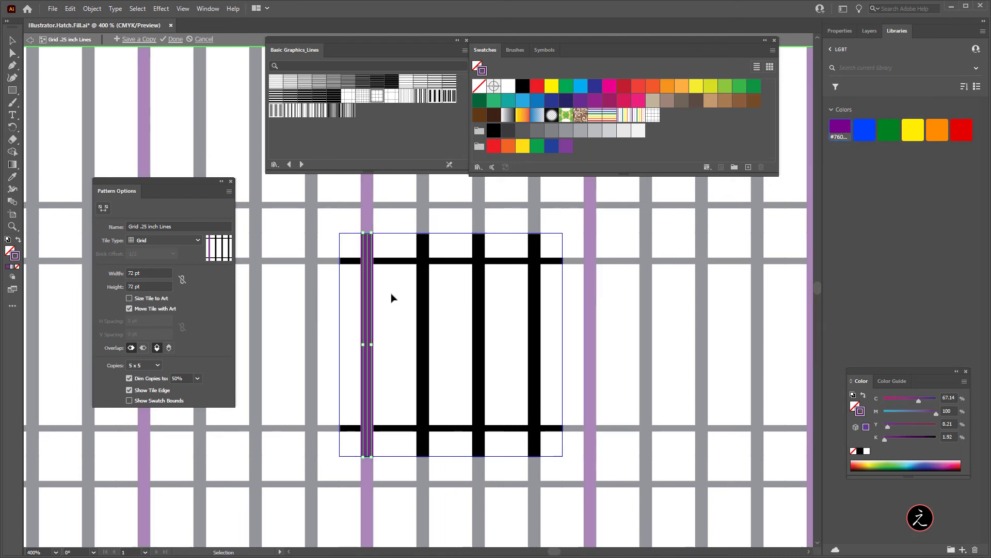
click(422, 304)
click(864, 129)
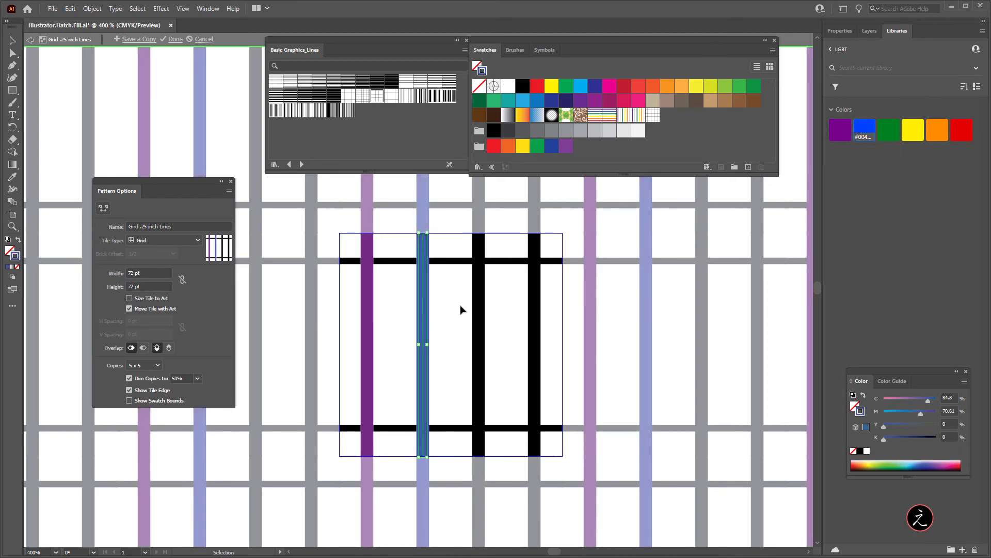
click(478, 318)
click(889, 129)
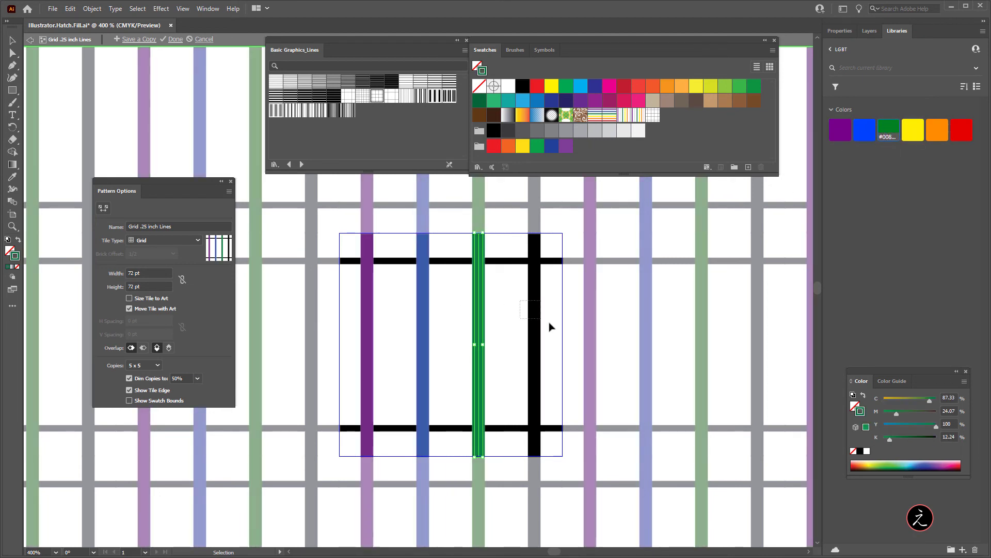
click(535, 325)
click(913, 129)
Color the tile's upper horizontal line orange and its lower horizontal line red with the LGBT library colors
click(450, 260)
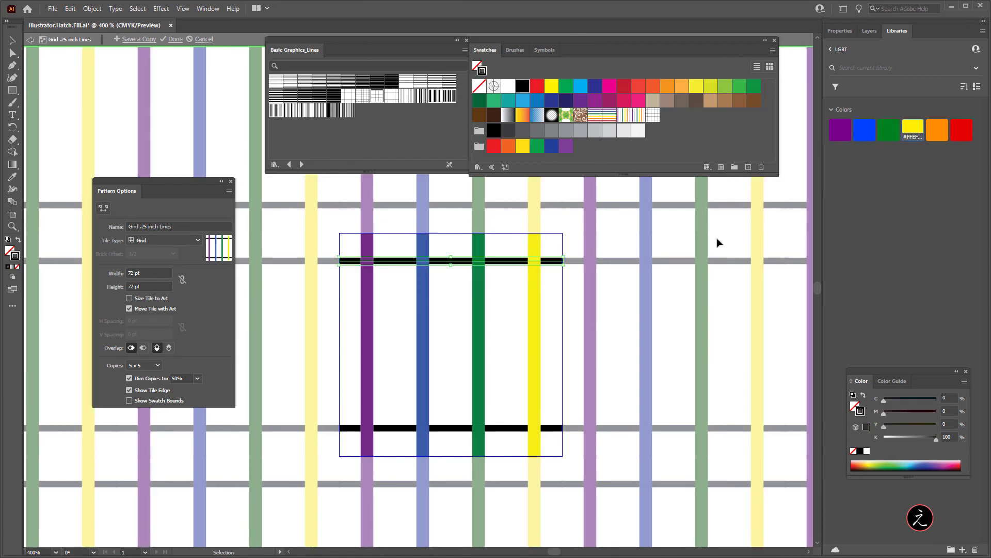
click(933, 141)
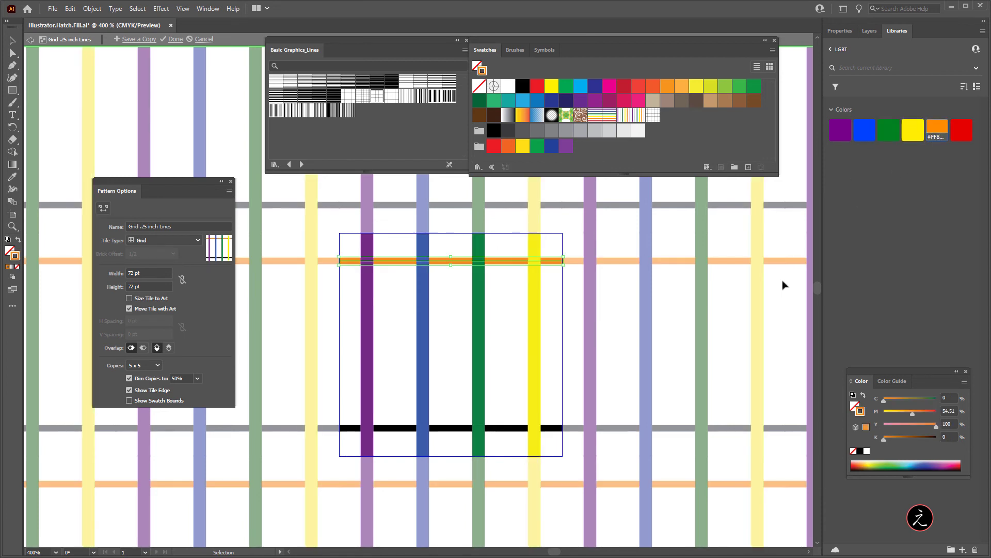
click(458, 428)
click(962, 130)
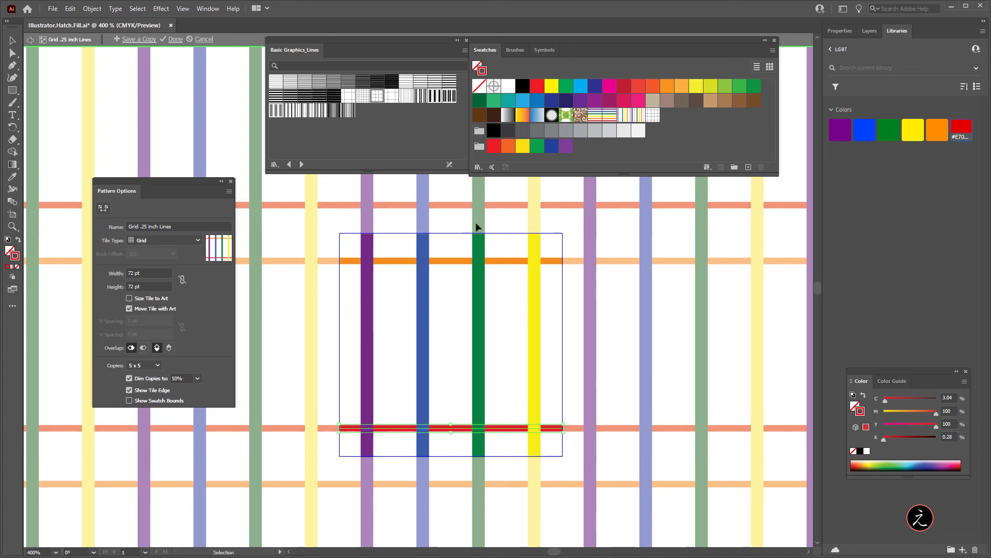
Save a copy of the recolored grid pattern as a new swatch and finish pattern editing
click(136, 39)
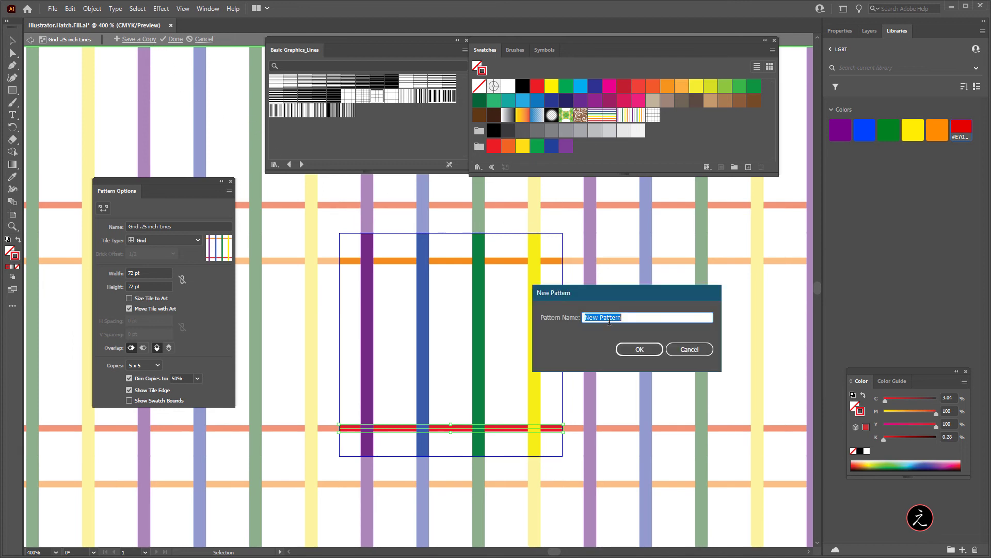
click(626, 316)
click(640, 350)
click(594, 305)
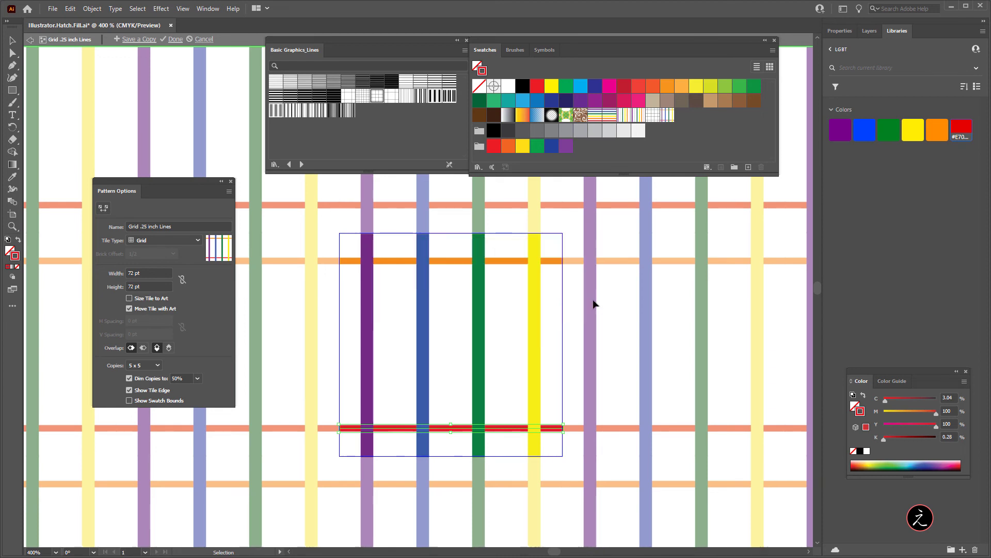
click(176, 40)
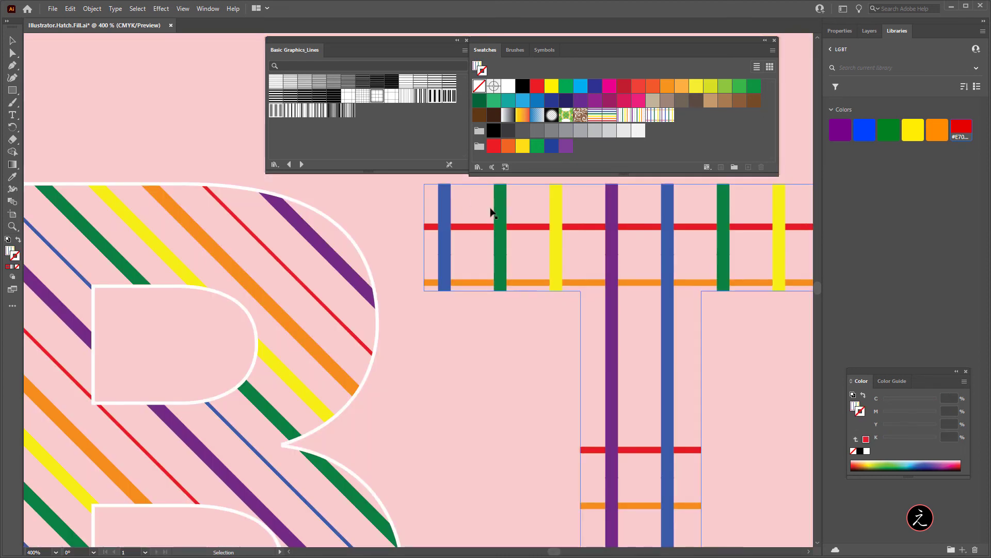
Apply a Transform effect to the letter T that rotates its pattern by -45° without transforming the object itself
key(ctrl+minus)
key(ctrl+minus)
drag(661, 305, 701, 304)
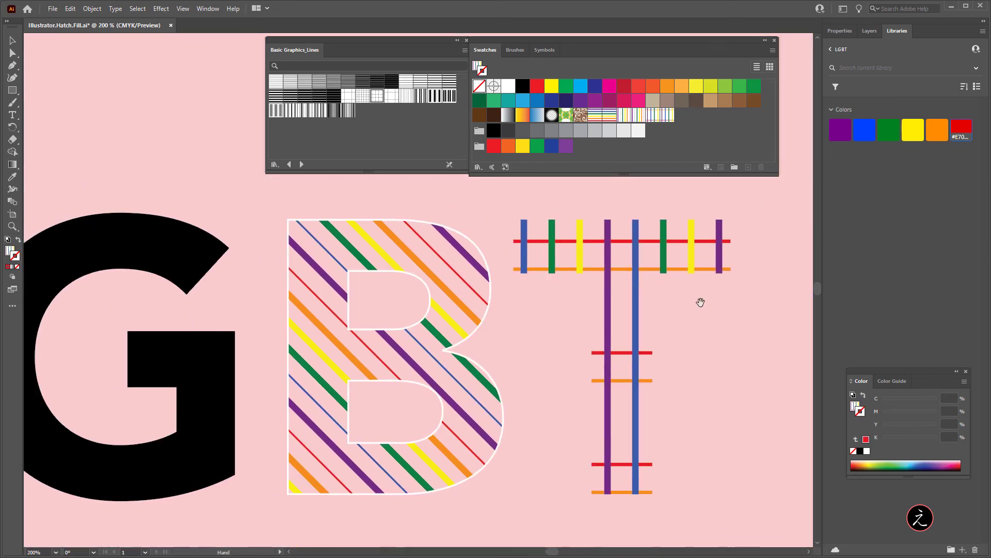
click(640, 261)
click(167, 10)
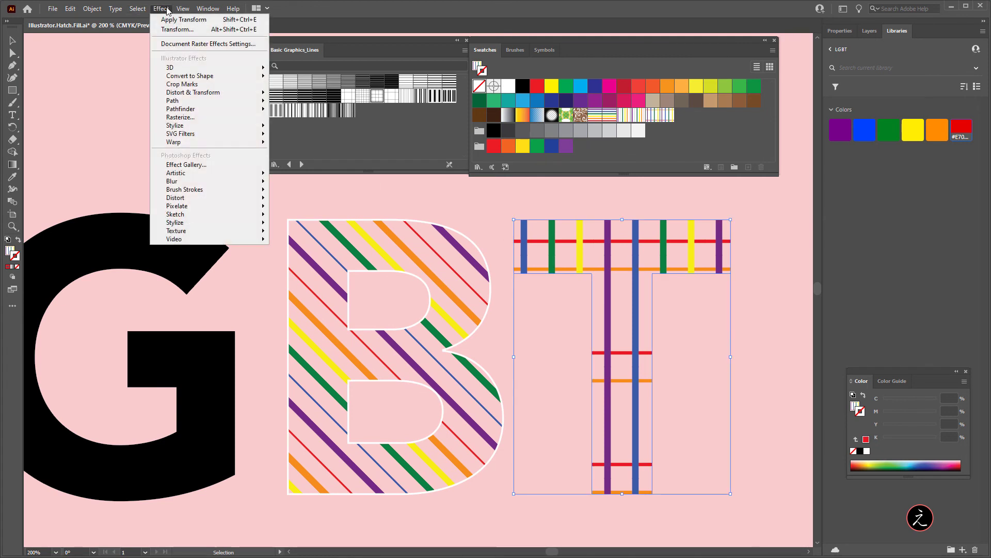
mouse_move(230, 98)
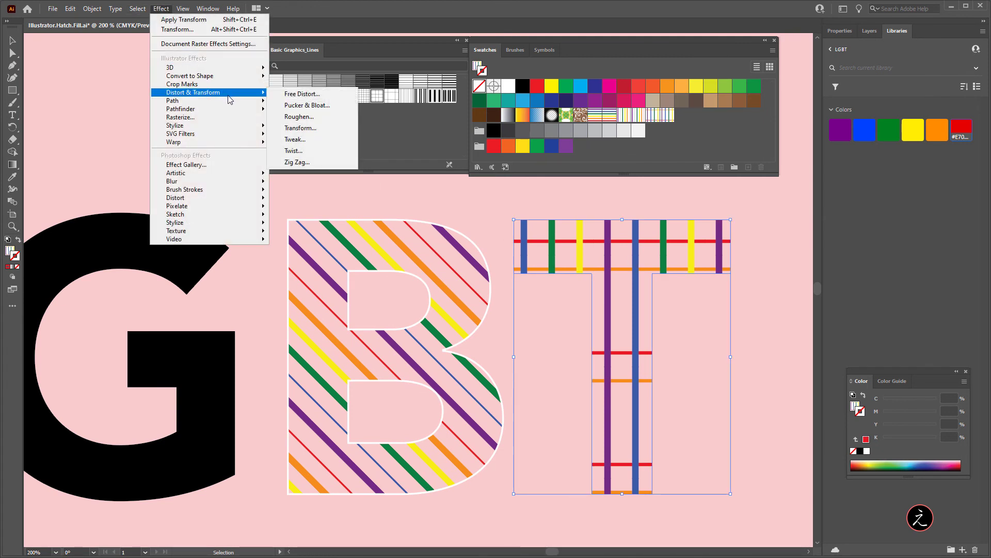
click(336, 128)
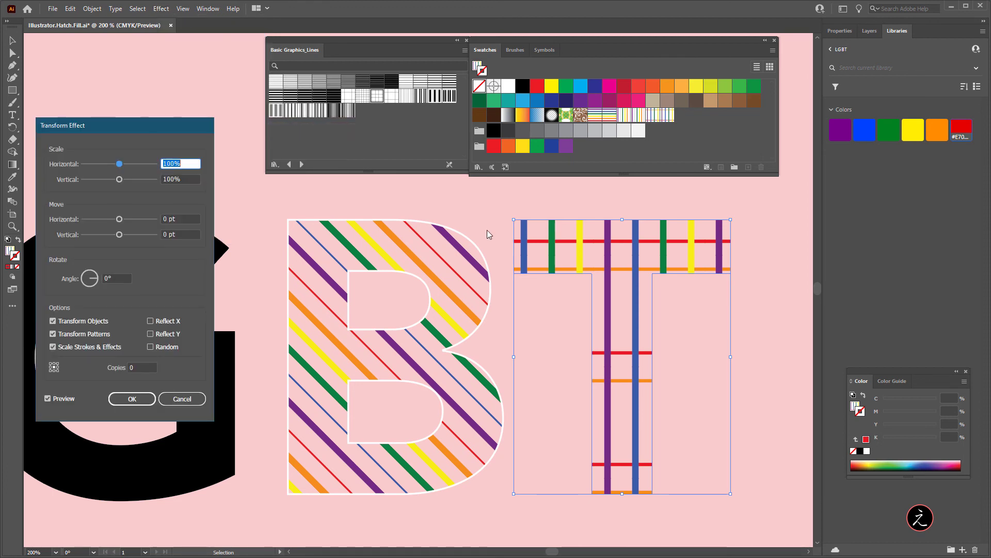
click(82, 322)
click(97, 282)
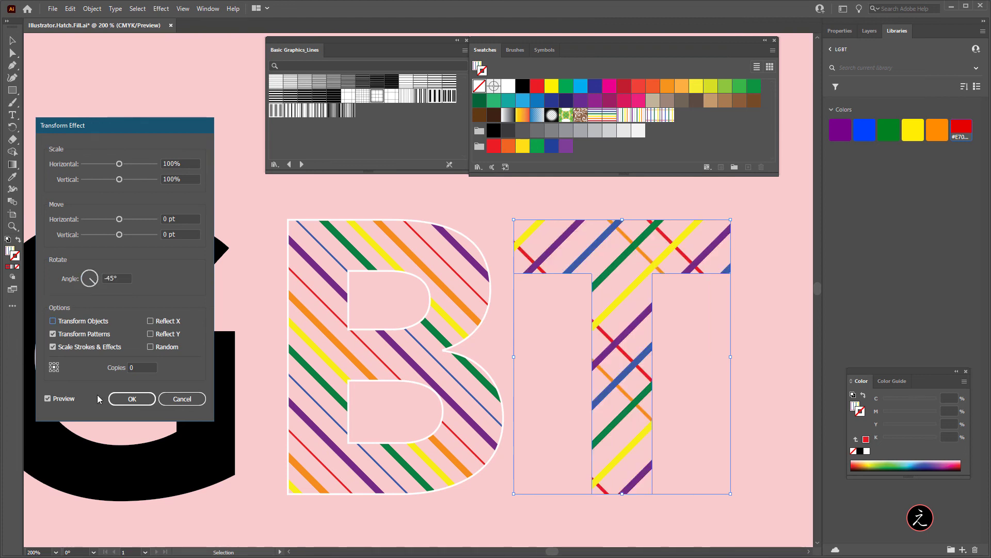
click(132, 398)
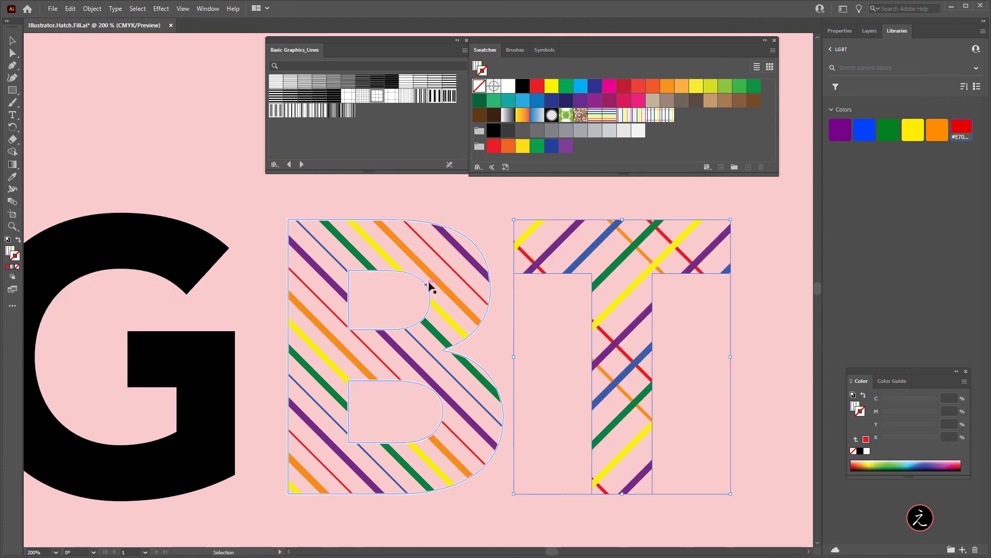
Give the letter T a white 1 pt stroke and deselect it
click(840, 31)
click(870, 158)
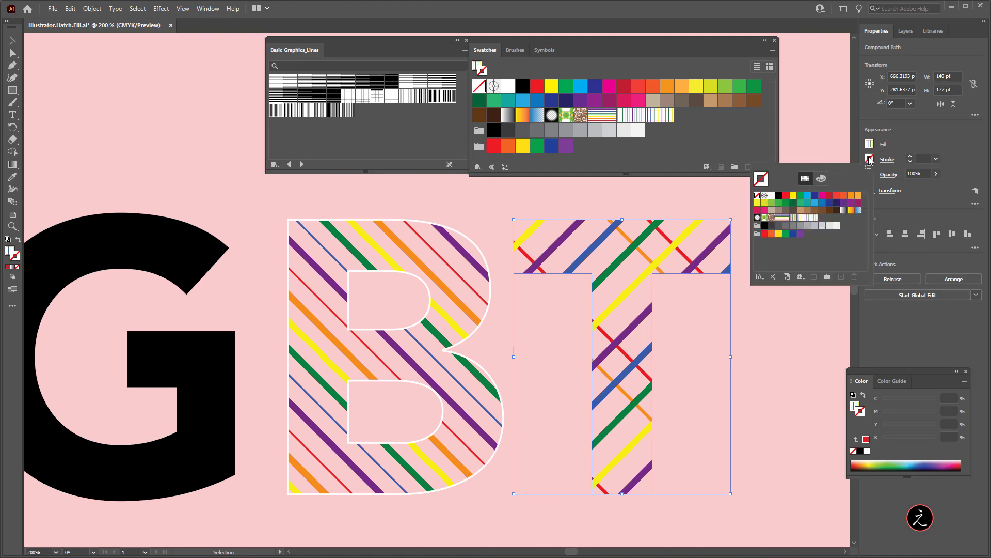
click(772, 196)
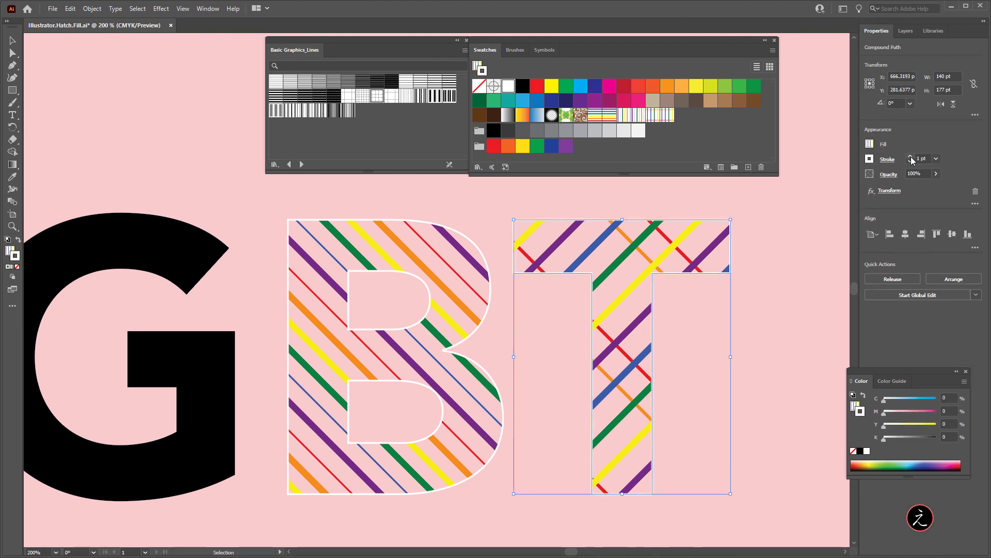
click(791, 293)
key(ctrl+1)
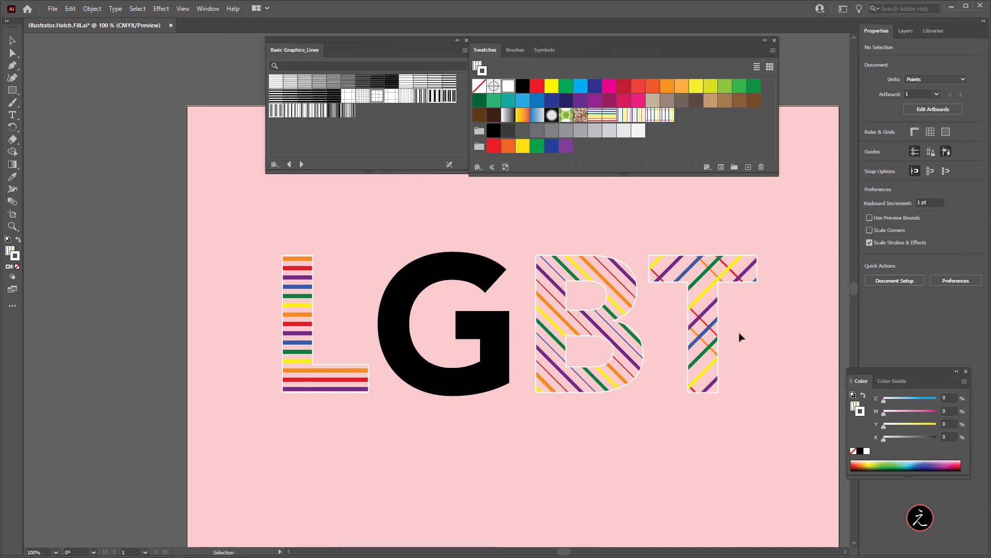
Fill the letter G with the horizontal rainbow stripe pattern used on the letter L
drag(658, 470, 547, 438)
click(376, 354)
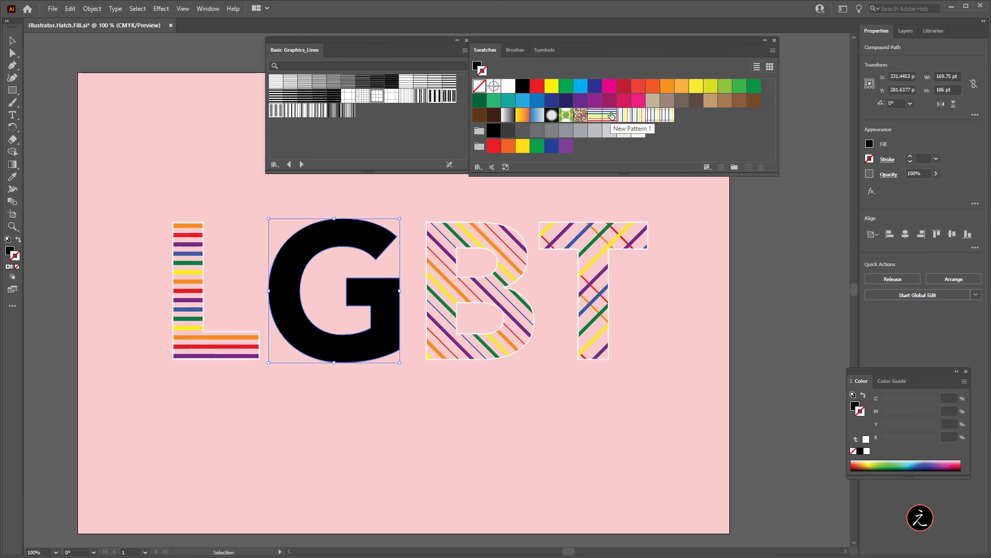
click(8, 252)
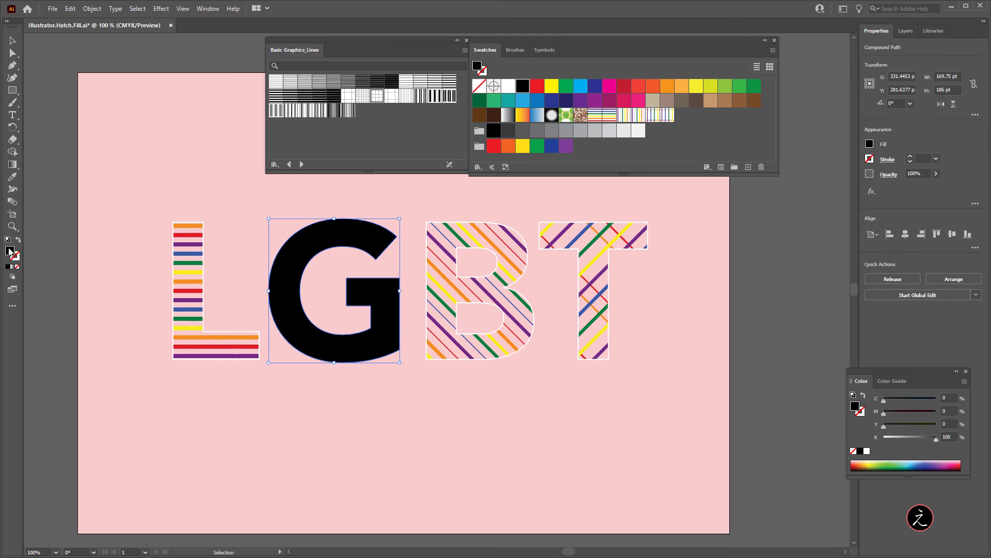
click(603, 115)
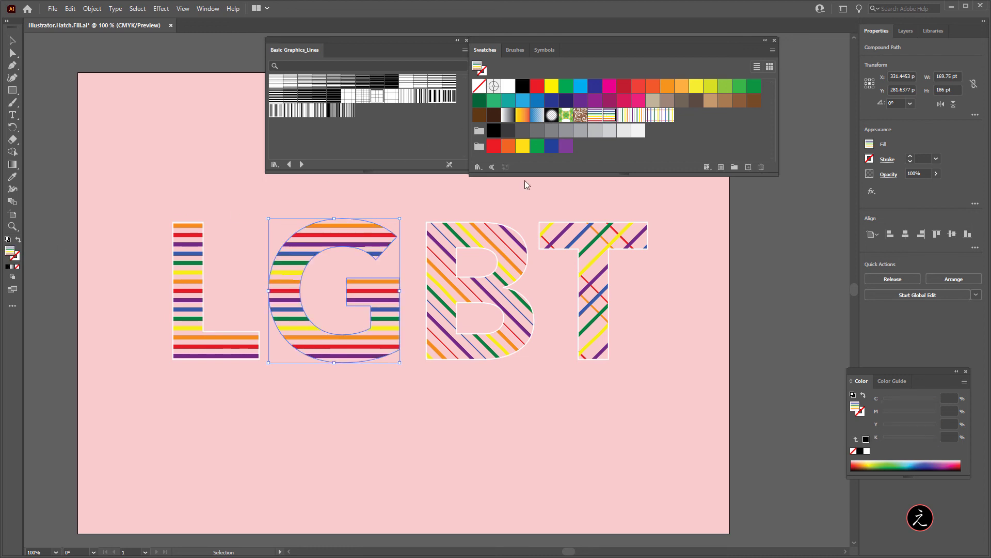
Apply a Transform effect to the letter G that rotates its stripe pattern by 90° without transforming the object itself
click(160, 8)
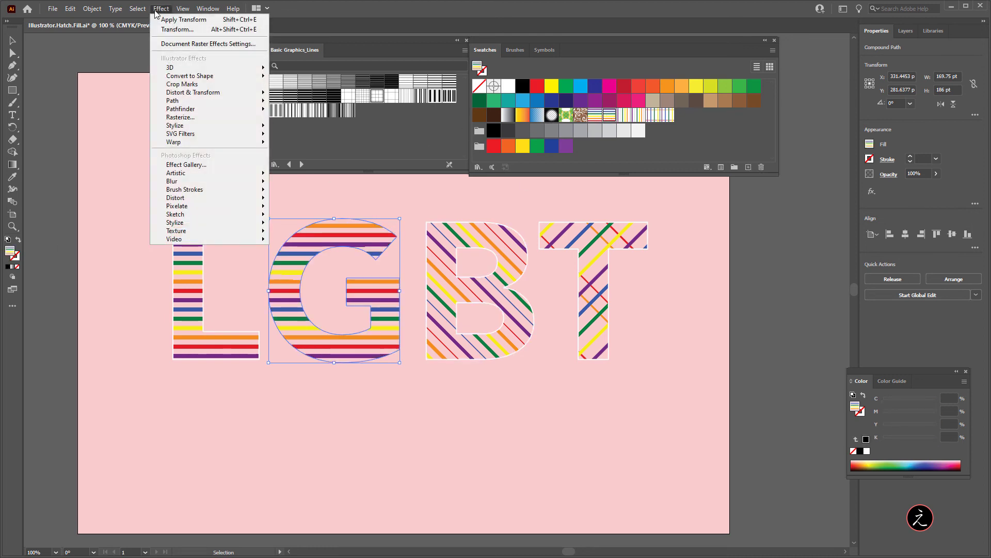
mouse_move(197, 93)
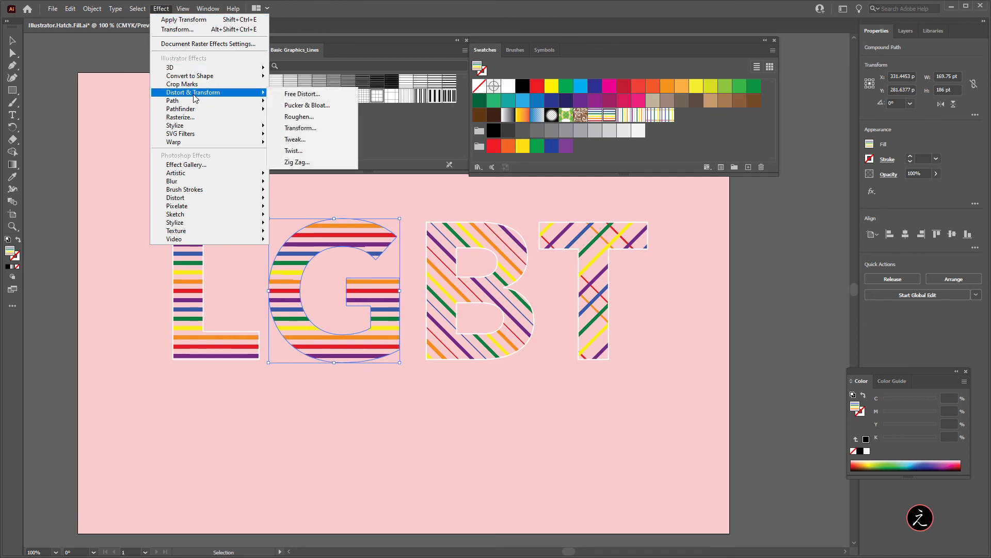
click(334, 132)
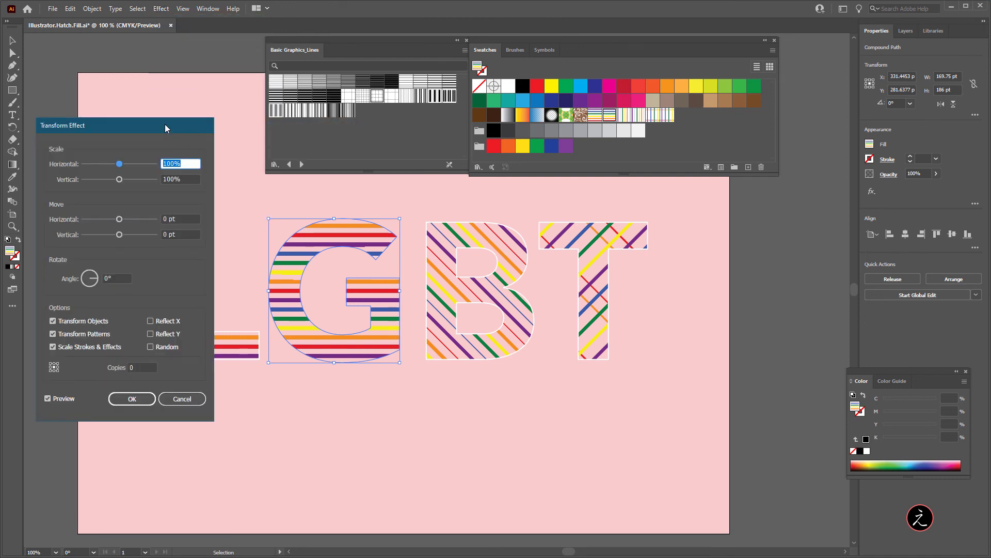
drag(165, 128, 213, 119)
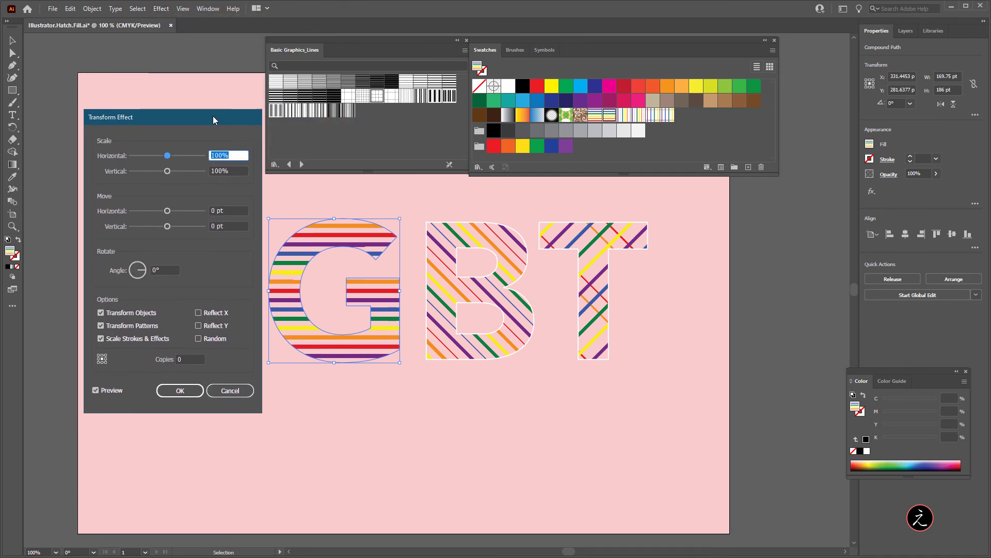
click(130, 312)
click(151, 269)
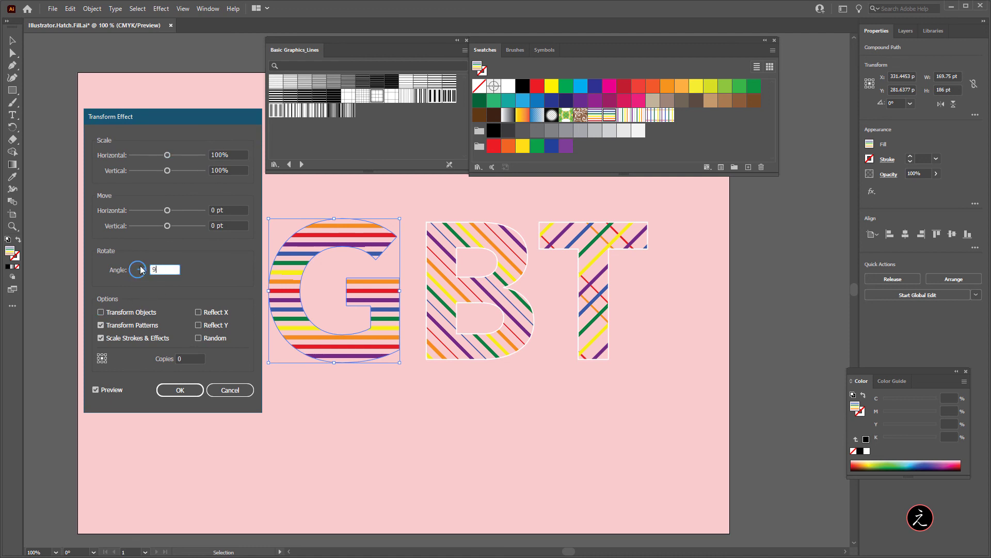
click(192, 390)
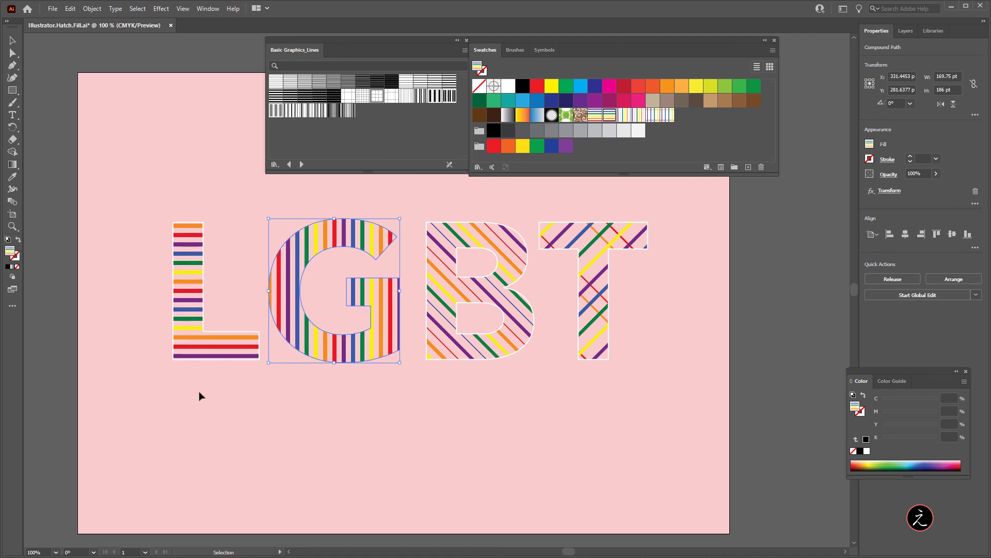
Give the letter G a white 1 pt stroke and deselect it
click(379, 407)
click(319, 225)
click(871, 160)
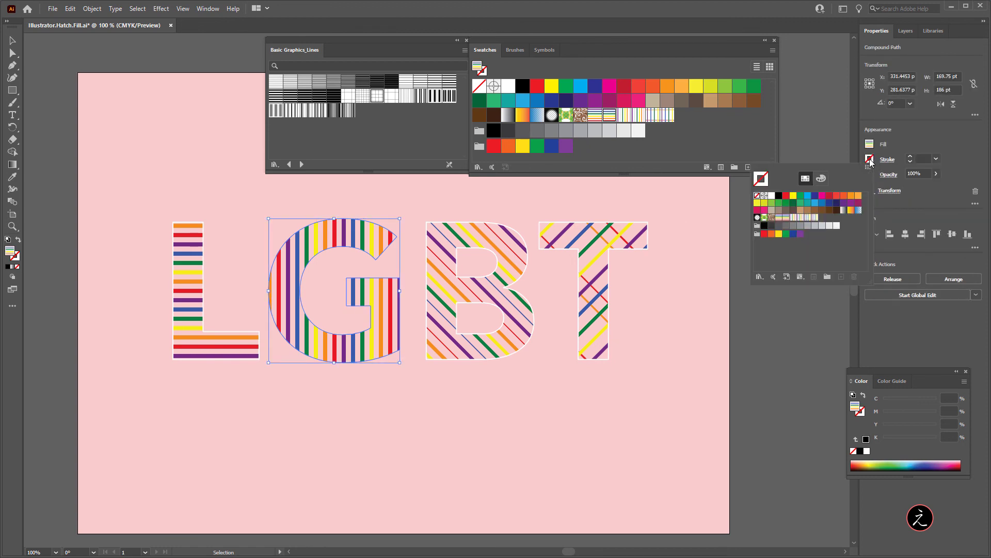
click(779, 196)
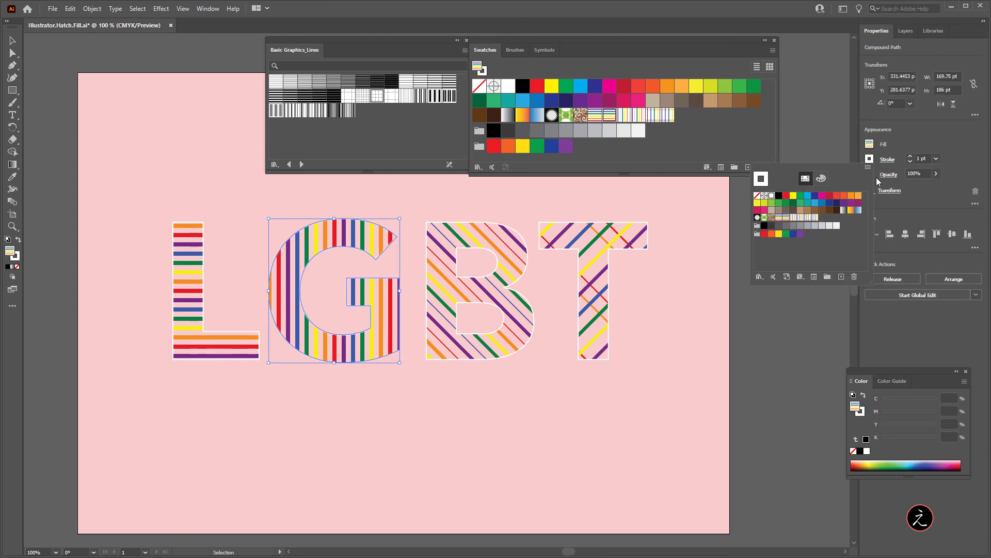
click(540, 425)
scroll(627, 393, up, 1)
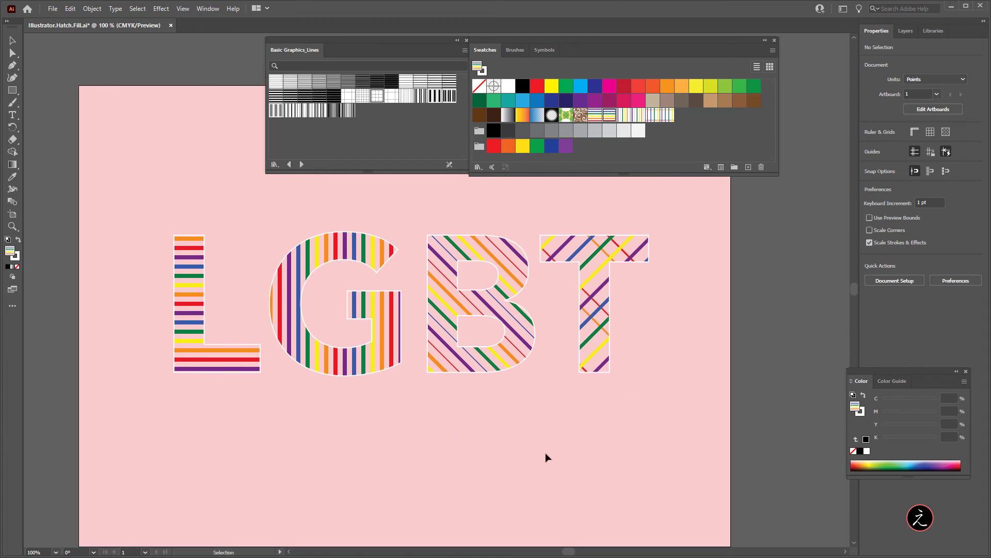